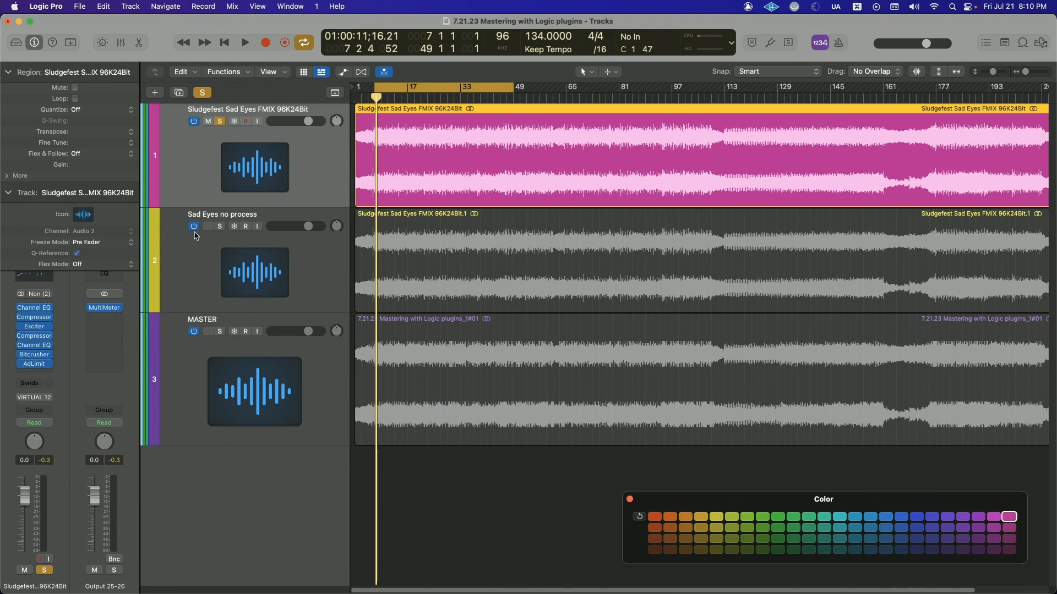
Step: Play the song and alternately solo the "Sad Eyes no process" track and the processed "Sludgefest Sad Eyes FMIX" track to compare them
{"action": "left_click", "coordinate": [220, 227]}
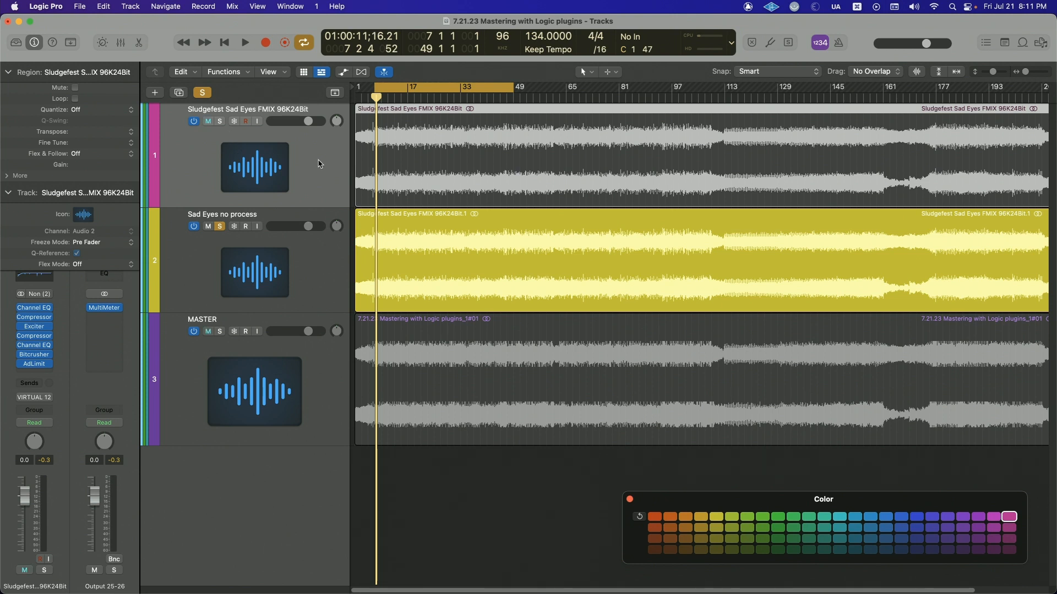
{"action": "key", "text": "space"}
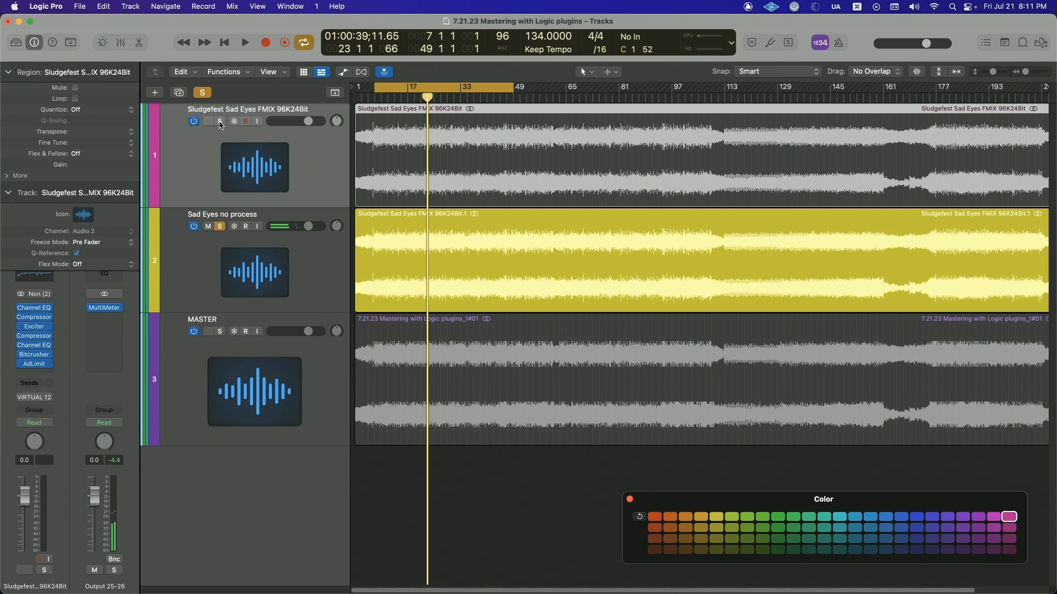
{"action": "left_click", "coordinate": [220, 123]}
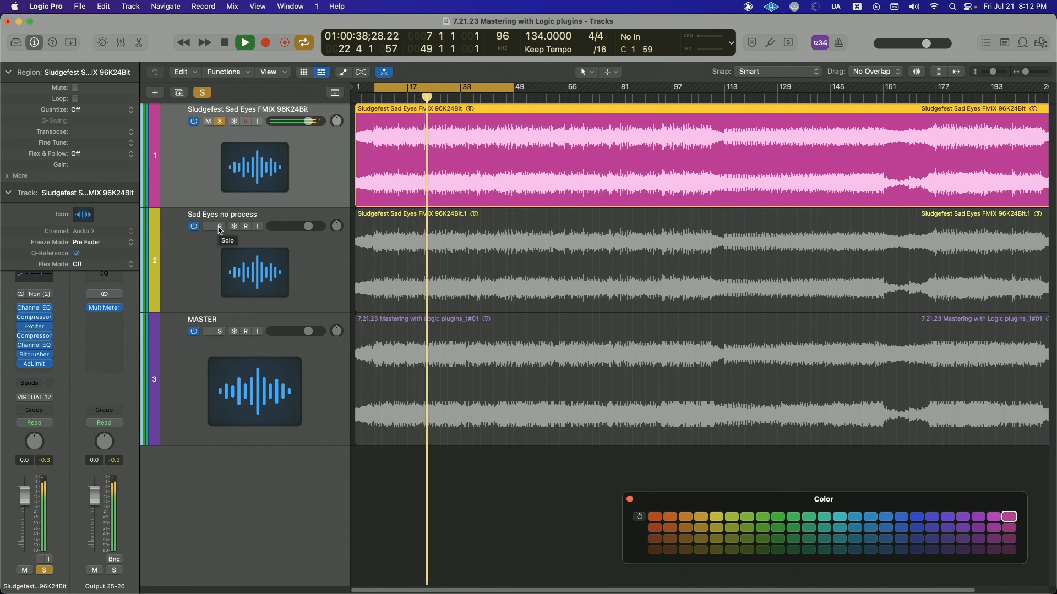
{"action": "left_click", "coordinate": [220, 226]}
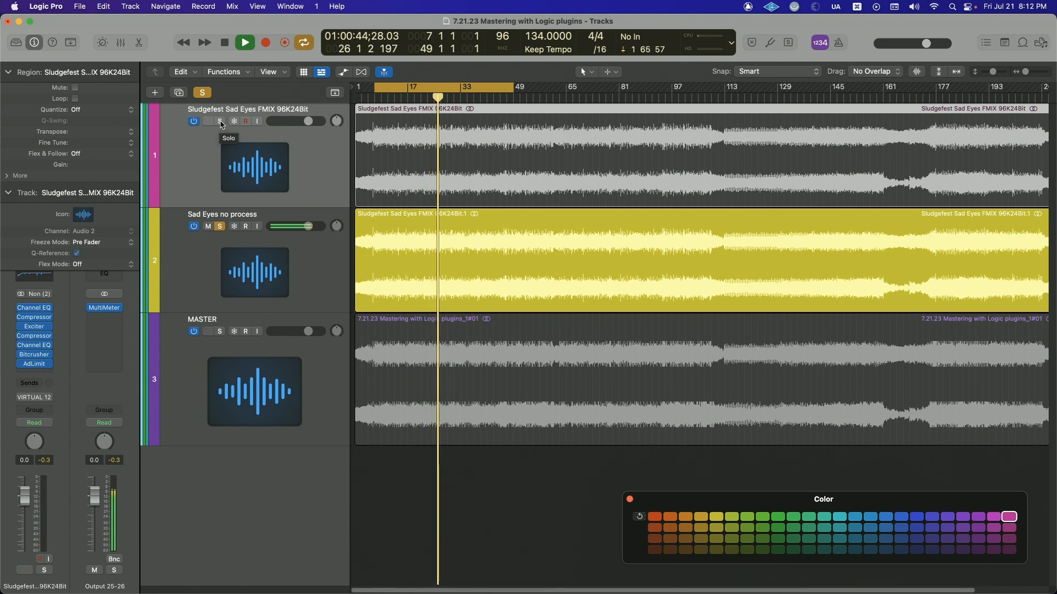
{"action": "left_click", "coordinate": [220, 121]}
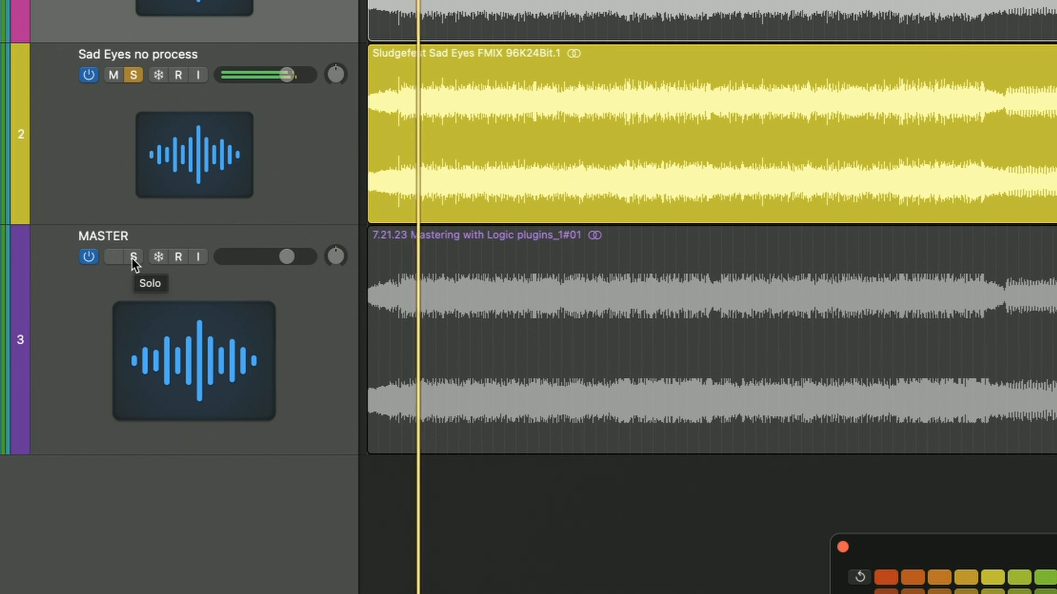
Step: Compare the MASTER track with "Sad Eyes no process" by alternating their solos, clear the solo, and select the MASTER region
{"action": "left_click", "coordinate": [132, 259], "text": "alt"}
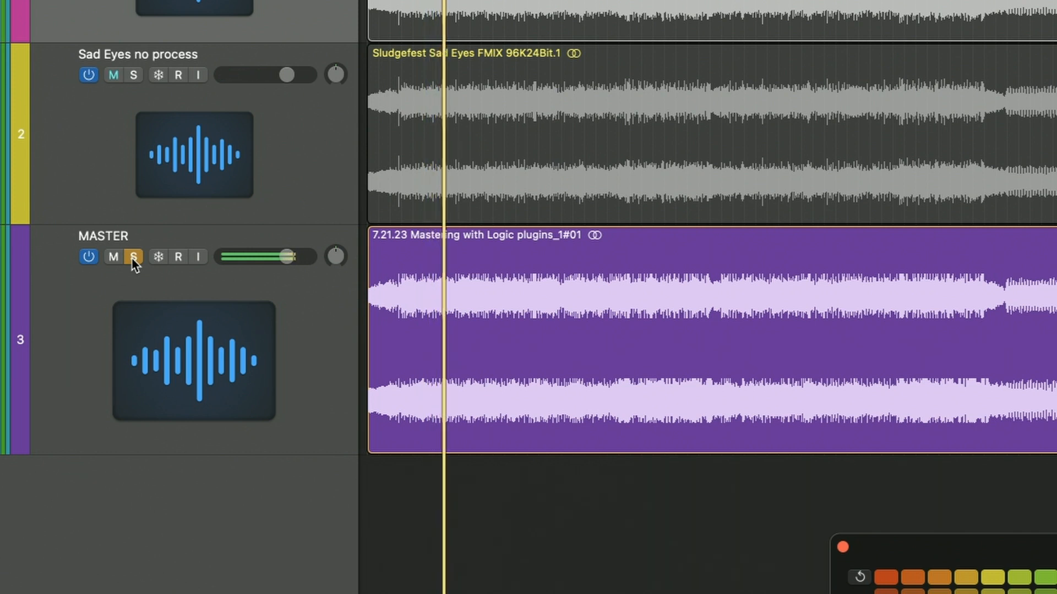
{"action": "left_click", "coordinate": [132, 76]}
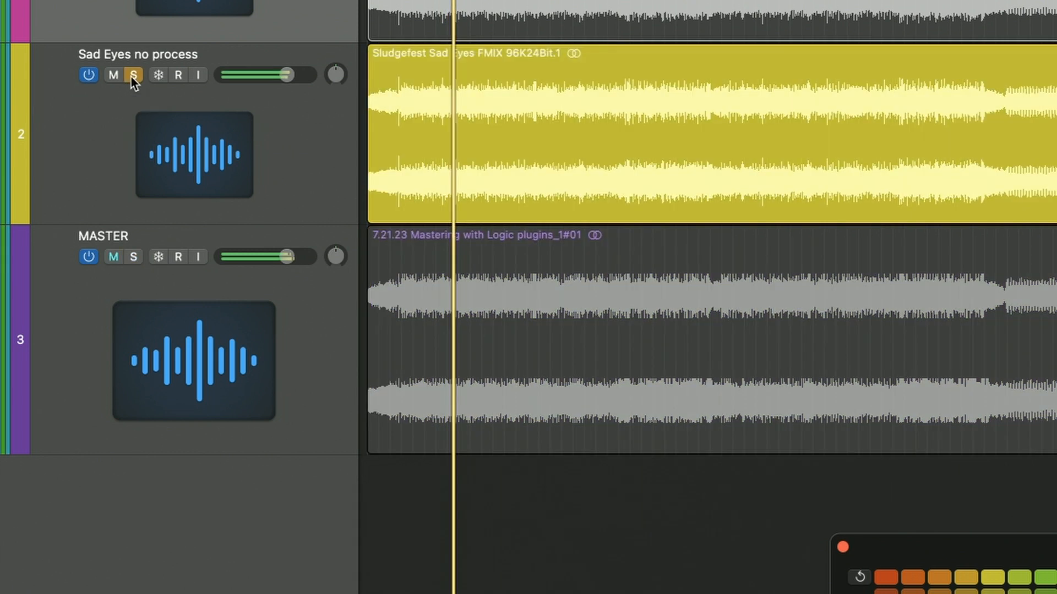
{"action": "left_click", "coordinate": [135, 257]}
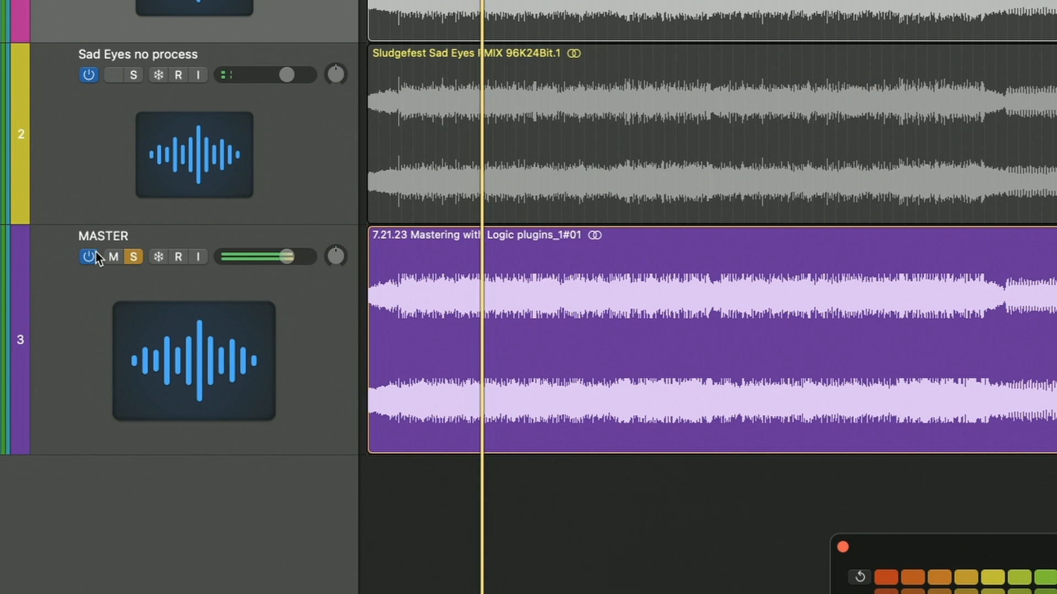
{"action": "left_click", "coordinate": [134, 75]}
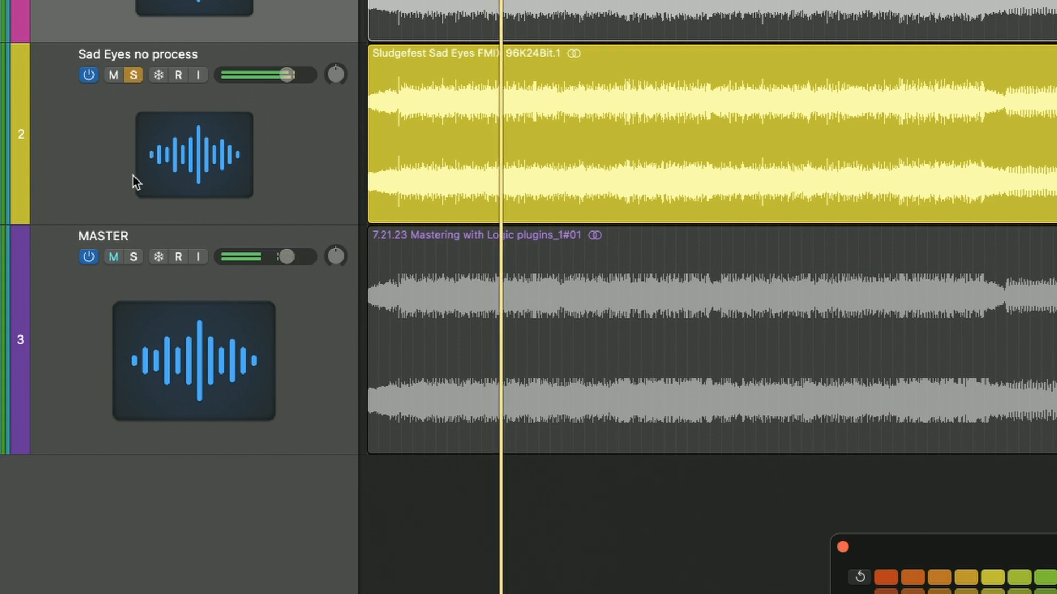
{"action": "left_click", "coordinate": [133, 257]}
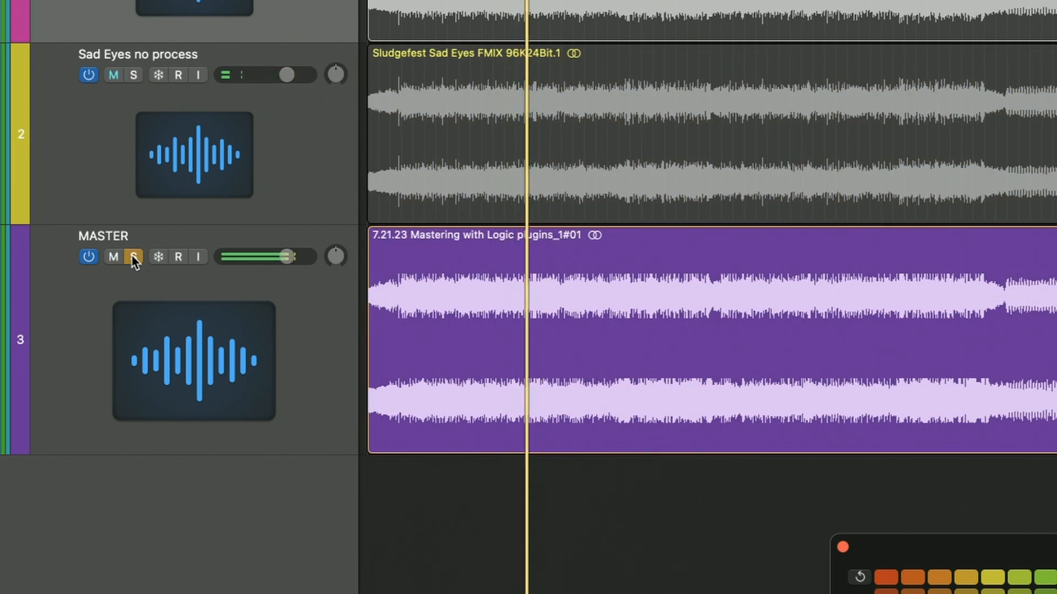
{"action": "left_click", "coordinate": [134, 75]}
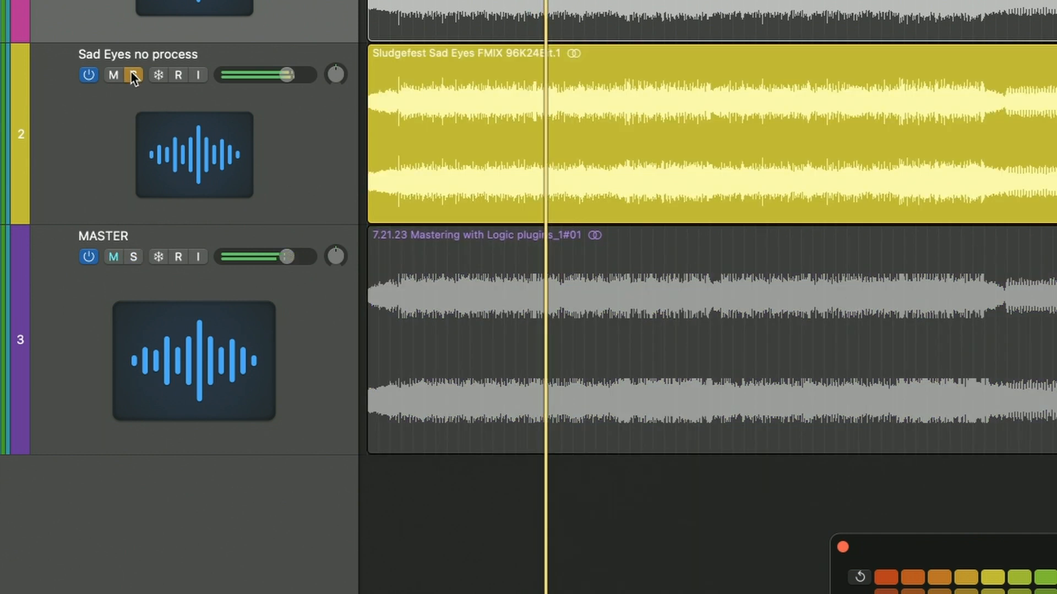
{"action": "left_click", "coordinate": [134, 257]}
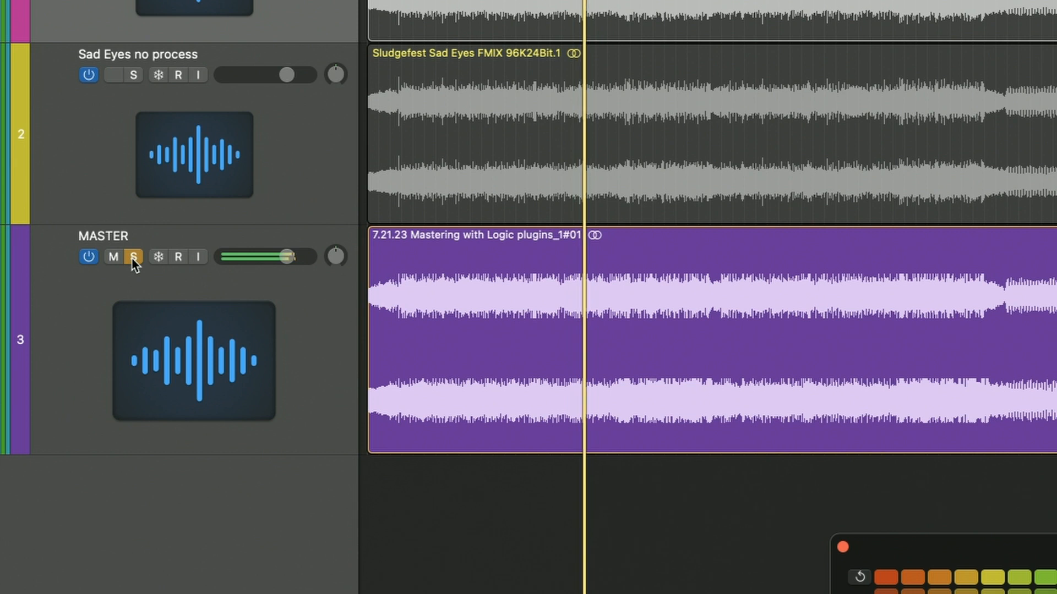
{"action": "left_click", "coordinate": [132, 256]}
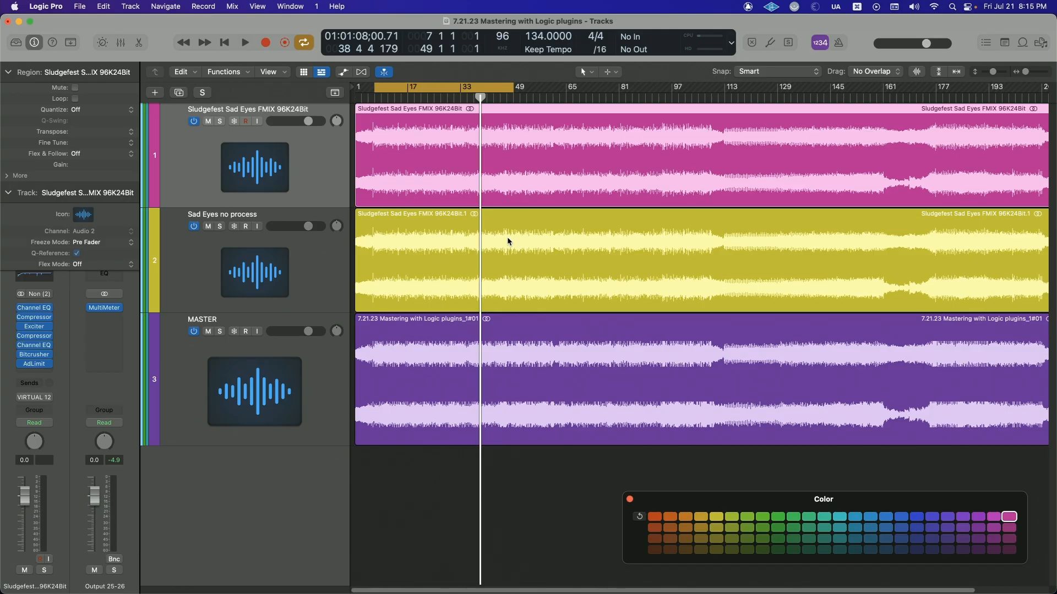
{"action": "left_click", "coordinate": [415, 368]}
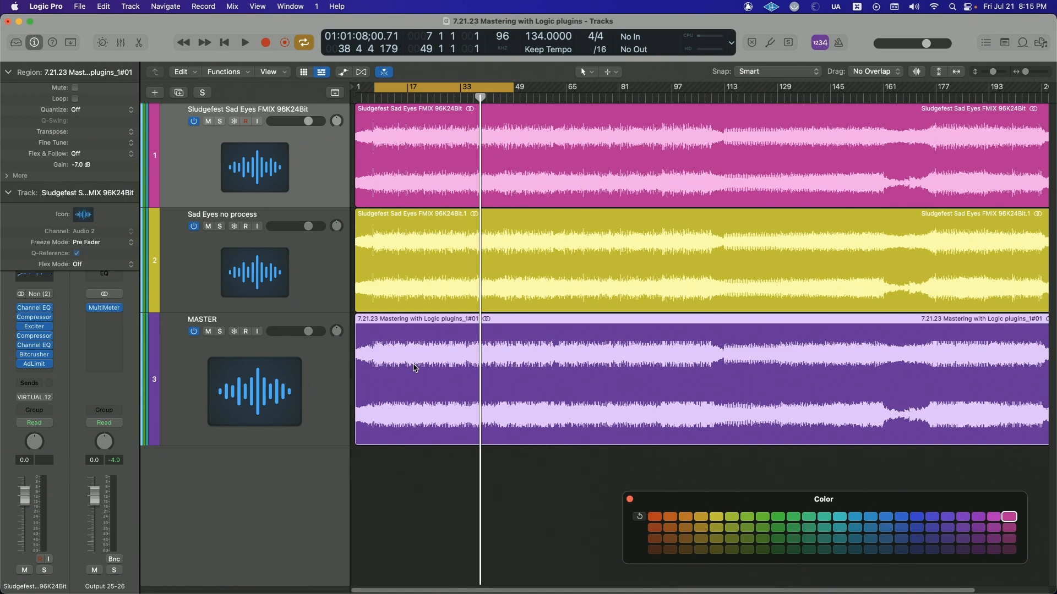
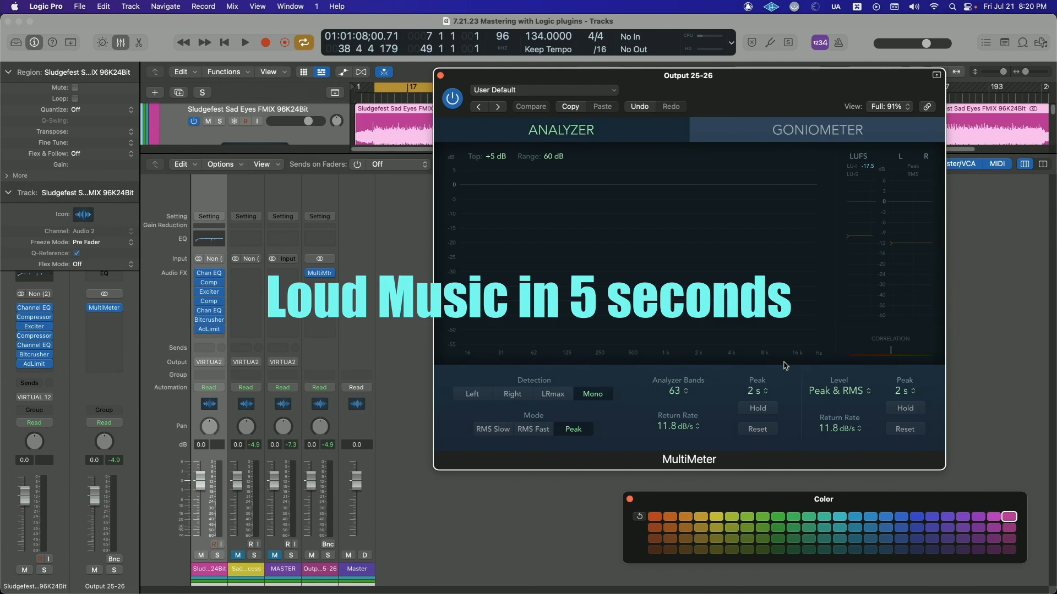
Step: Play the mix through the MultiMeter, and inspect the 88 Hz cut in the first Channel EQ of the Sludgefest channel
{"action": "key", "text": "space"}
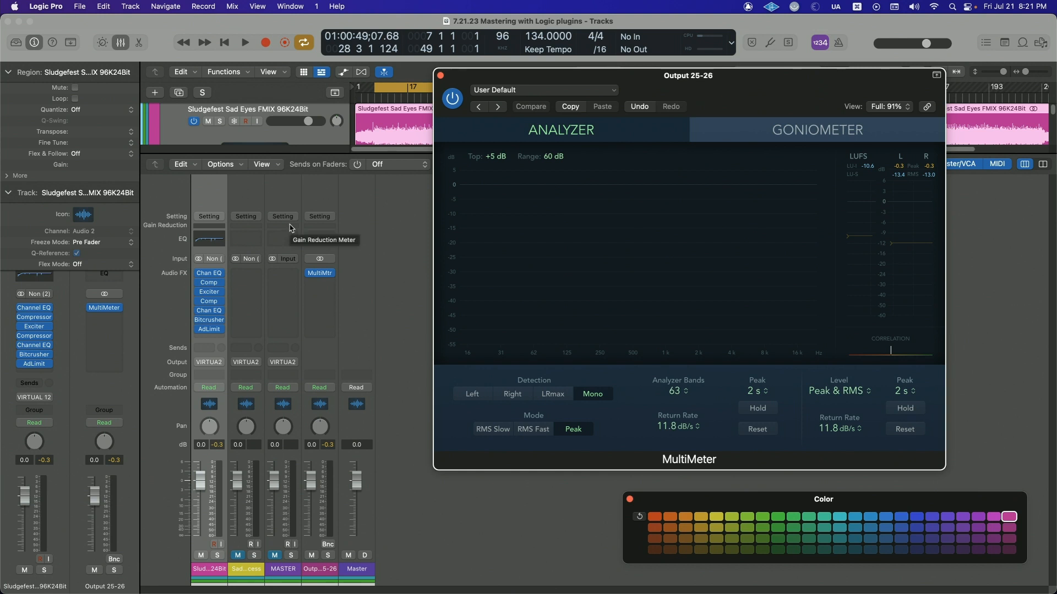
{"action": "left_click", "coordinate": [210, 274]}
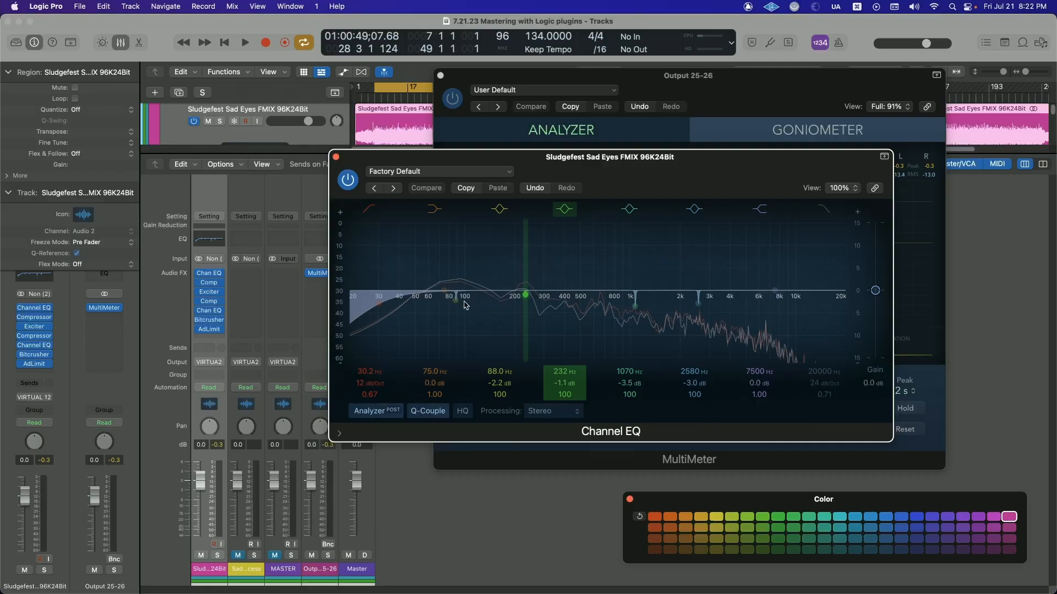
{"action": "left_click", "coordinate": [455, 301]}
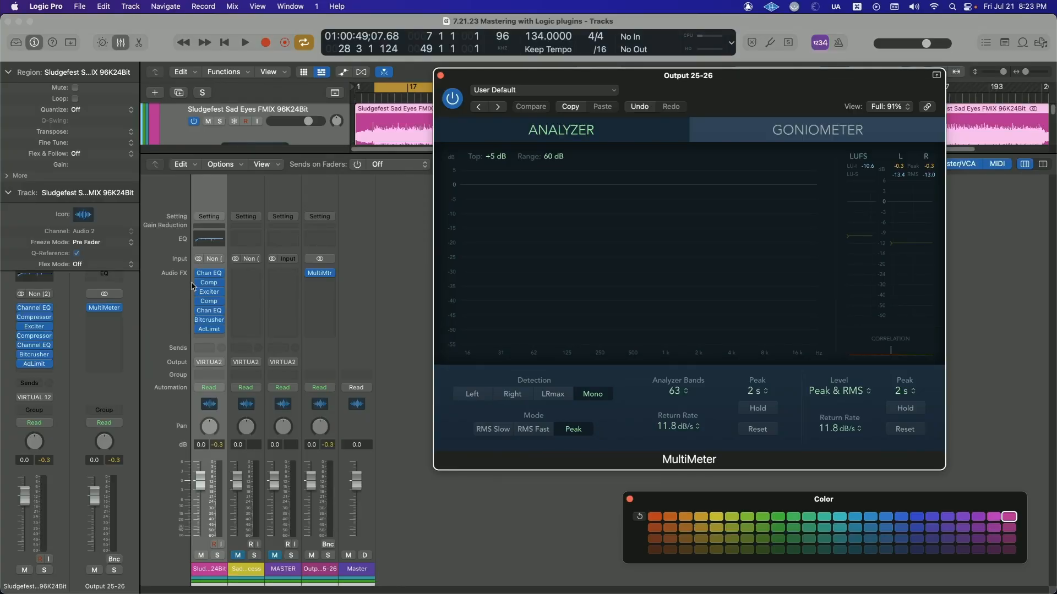
Step: Reopen the first Channel EQ and bypass all plug-ins below it on the Sludgefest channel, from the first Compressor to the Adaptive Limiter
{"action": "mouse_move", "coordinate": [209, 275]}
{"action": "left_click", "coordinate": [210, 275]}
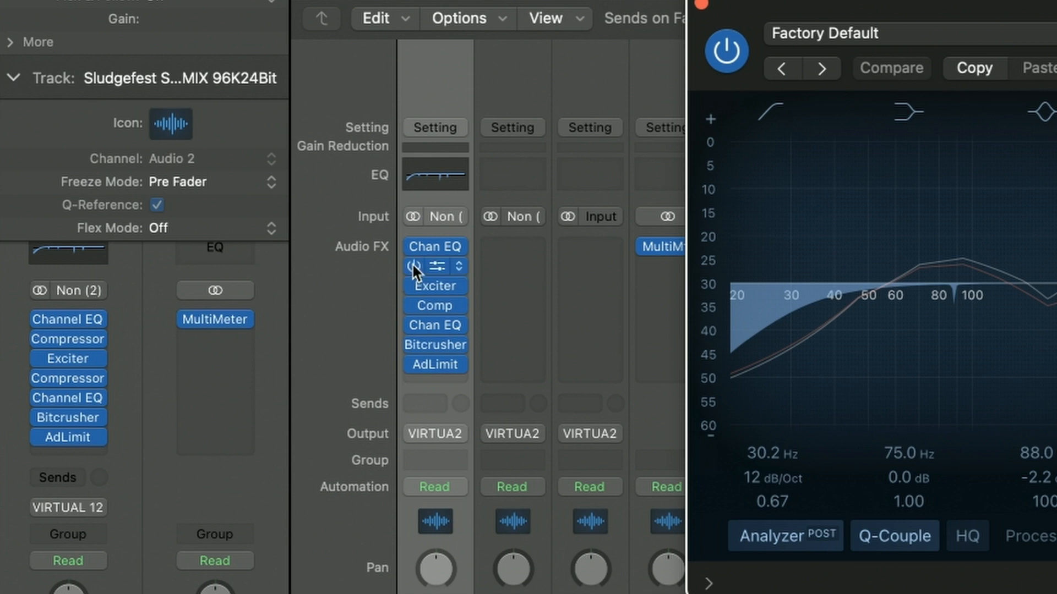
{"action": "left_click_drag", "start_coordinate": [411, 263], "coordinate": [404, 359]}
{"action": "mouse_move", "coordinate": [404, 365]}
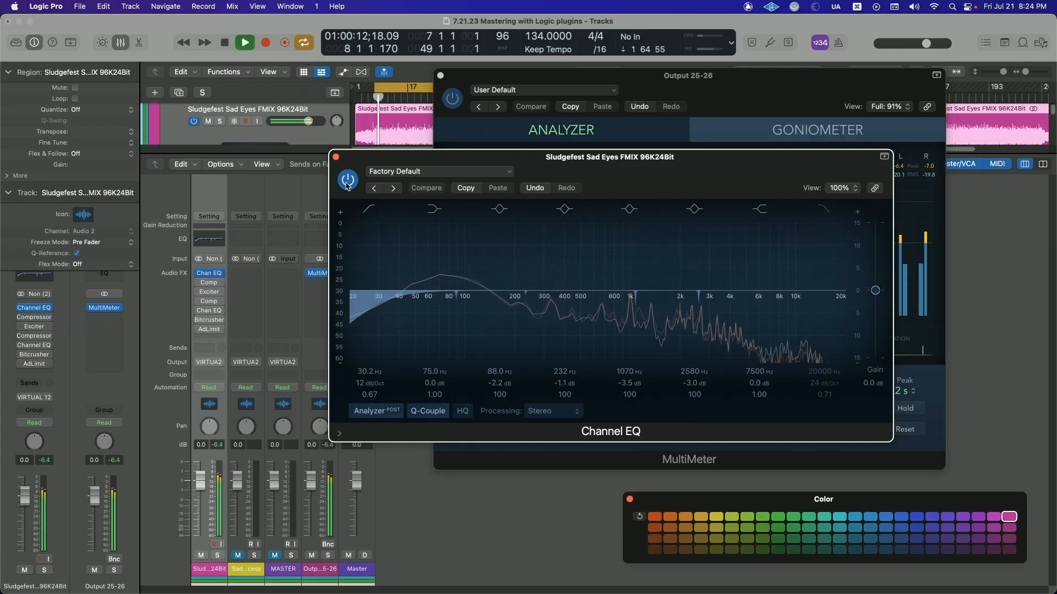
Step: Compare the playing mix with the first Channel EQ bypassed and active, leaving the EQ enabled
{"action": "left_click", "coordinate": [347, 184]}
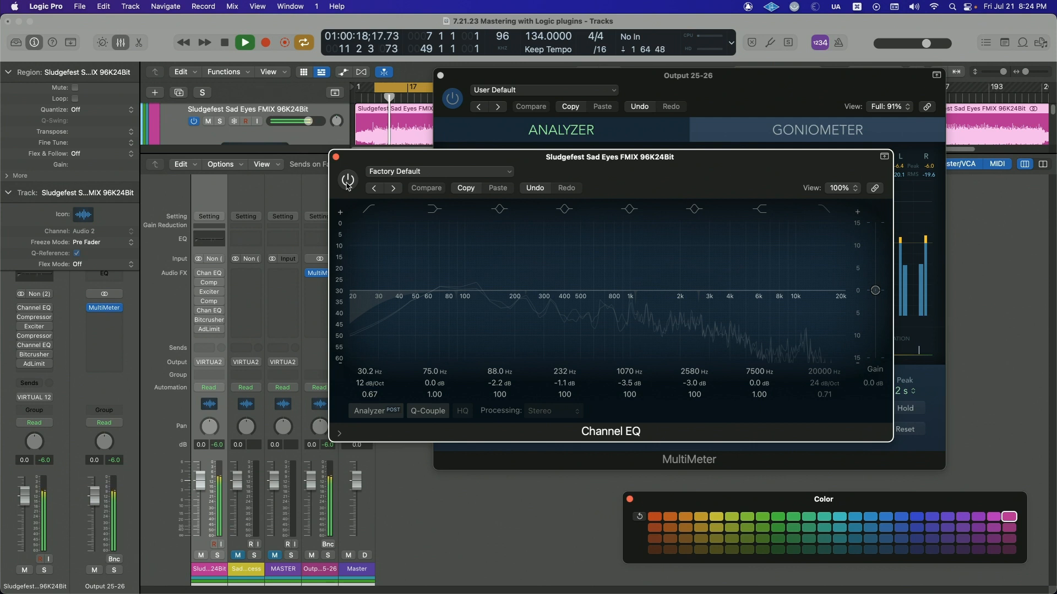
{"action": "left_click", "coordinate": [347, 186]}
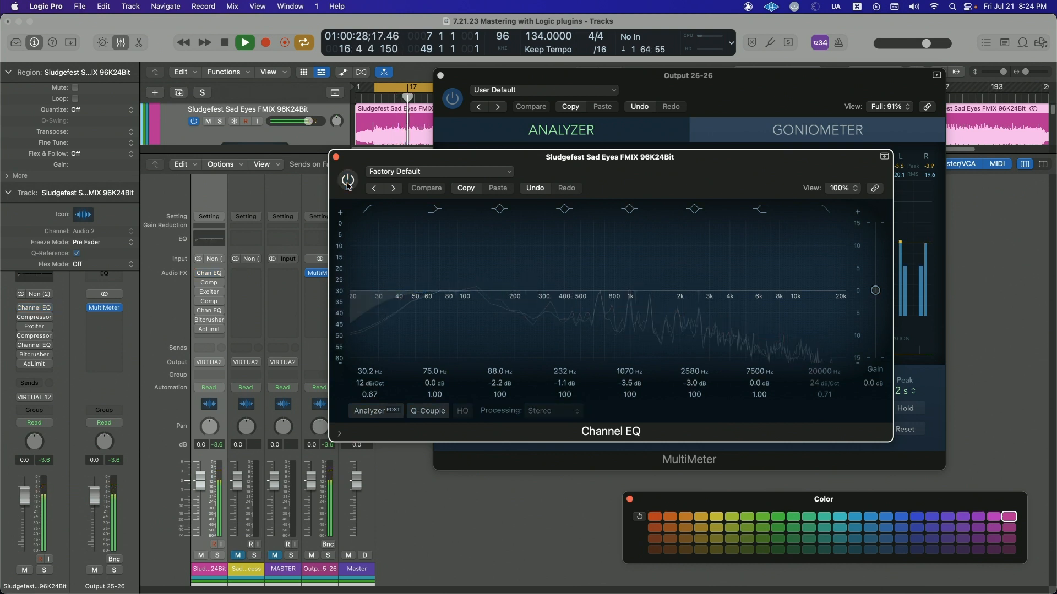
{"action": "left_click", "coordinate": [348, 180]}
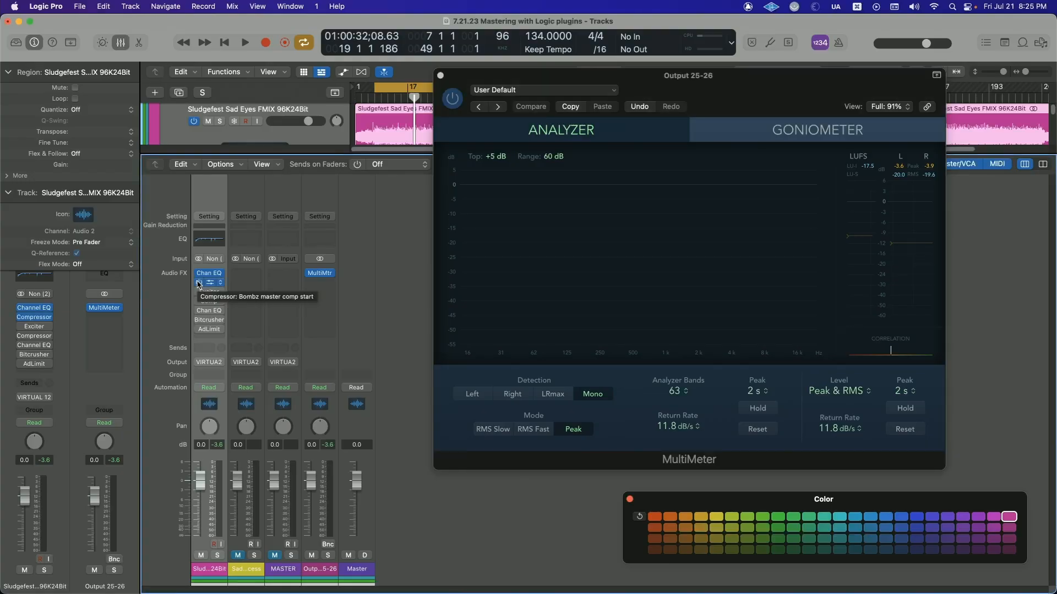
Step: Open the first Compressor on the Sludgefest channel and examine the ratio, knee, attack and release of its "Bombz master comp start" preset
{"action": "left_click", "coordinate": [212, 281]}
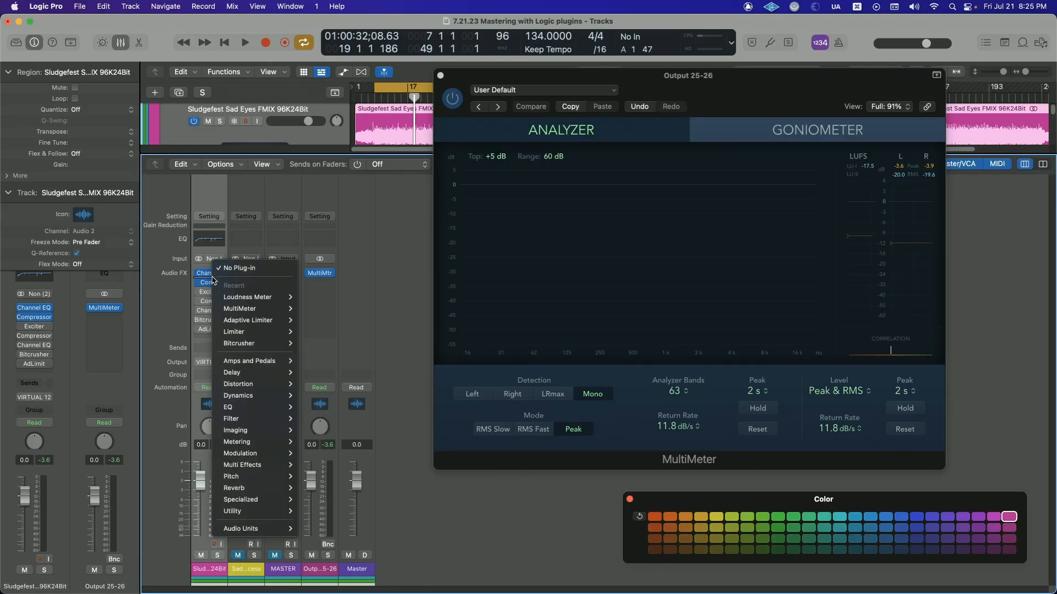
{"action": "left_click", "coordinate": [209, 248]}
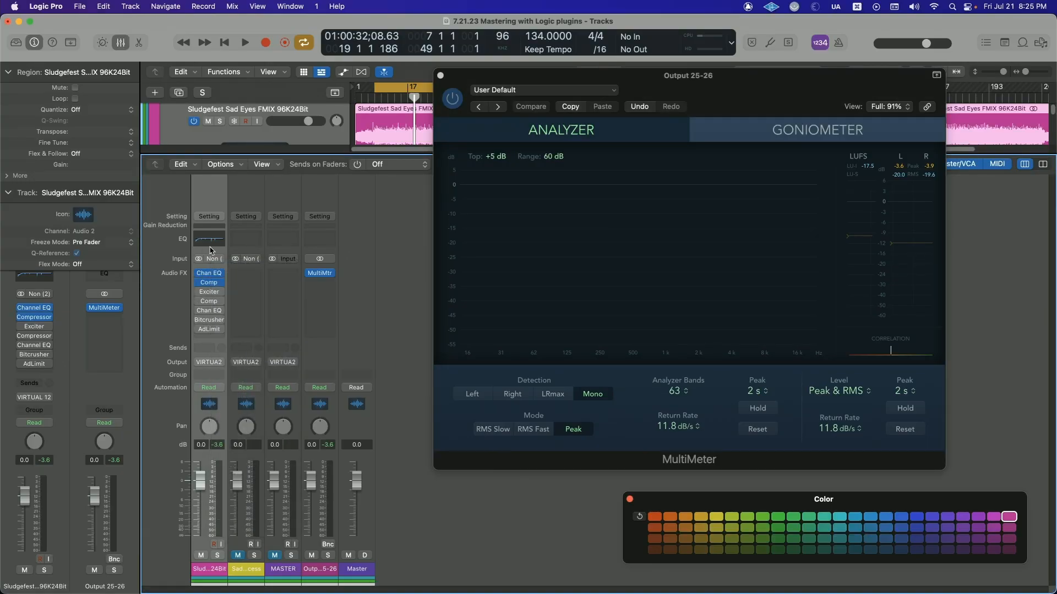
{"action": "left_click", "coordinate": [212, 283]}
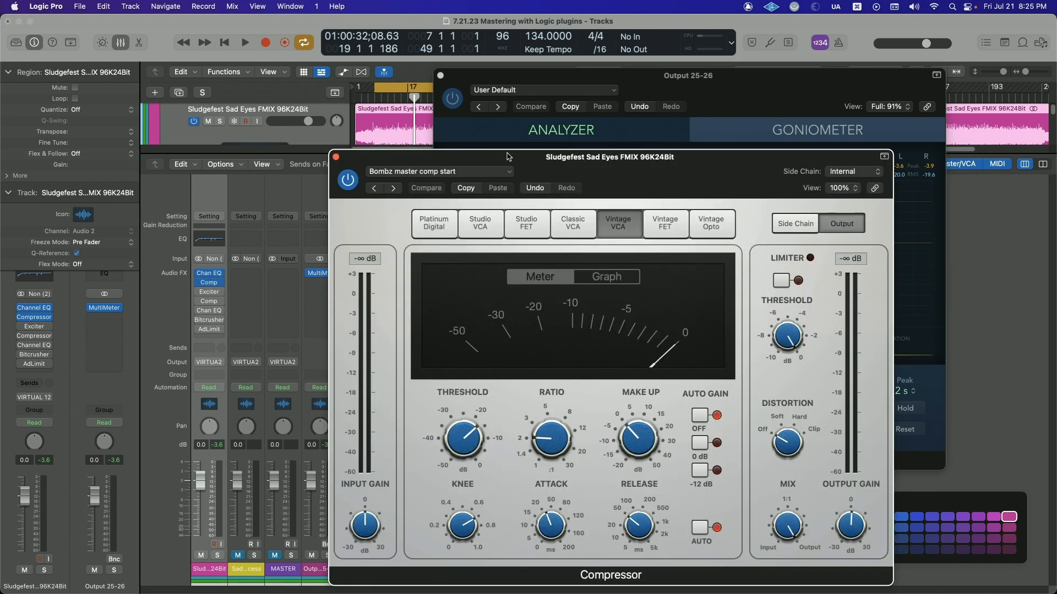
{"action": "left_click_drag", "start_coordinate": [507, 156], "coordinate": [515, 57]}
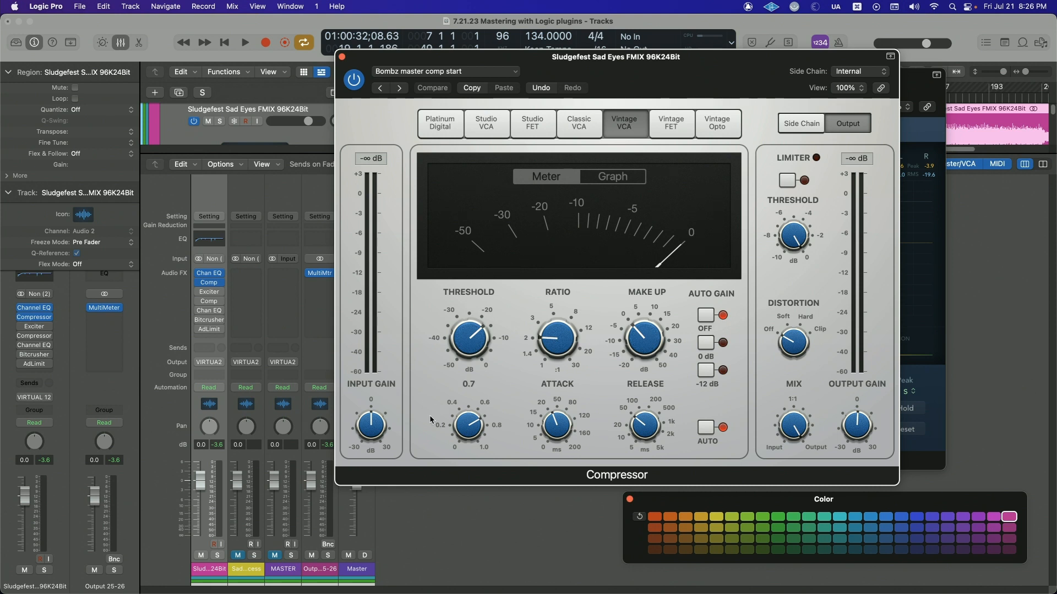
{"action": "mouse_move", "coordinate": [566, 421]}
{"action": "mouse_move", "coordinate": [553, 352]}
{"action": "mouse_move", "coordinate": [655, 410]}
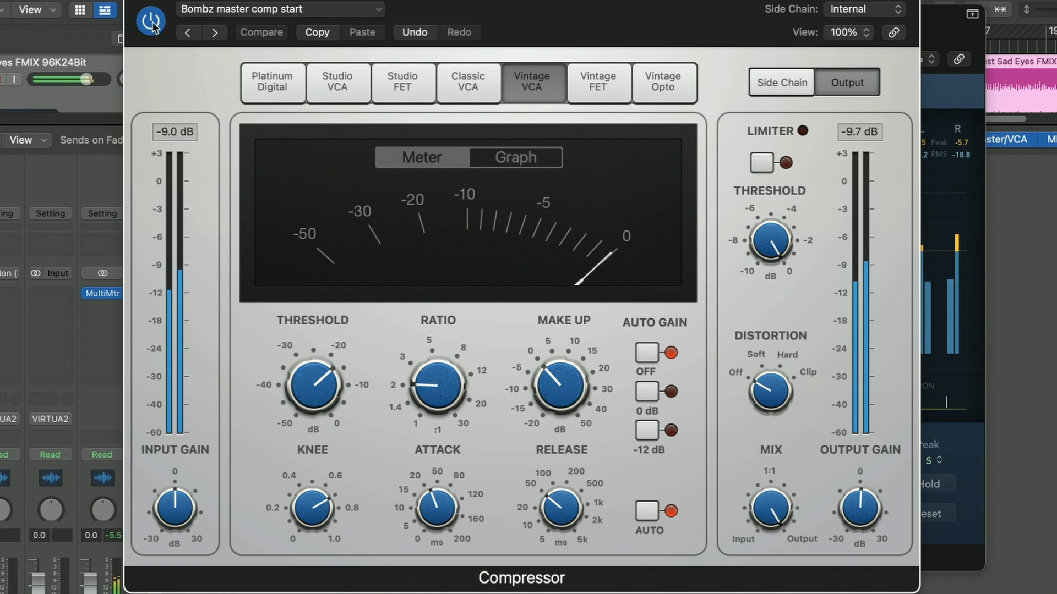
Step: Compare the playing mix with the first Compressor bypassed and active, leaving the Compressor enabled
{"action": "left_click", "coordinate": [151, 22]}
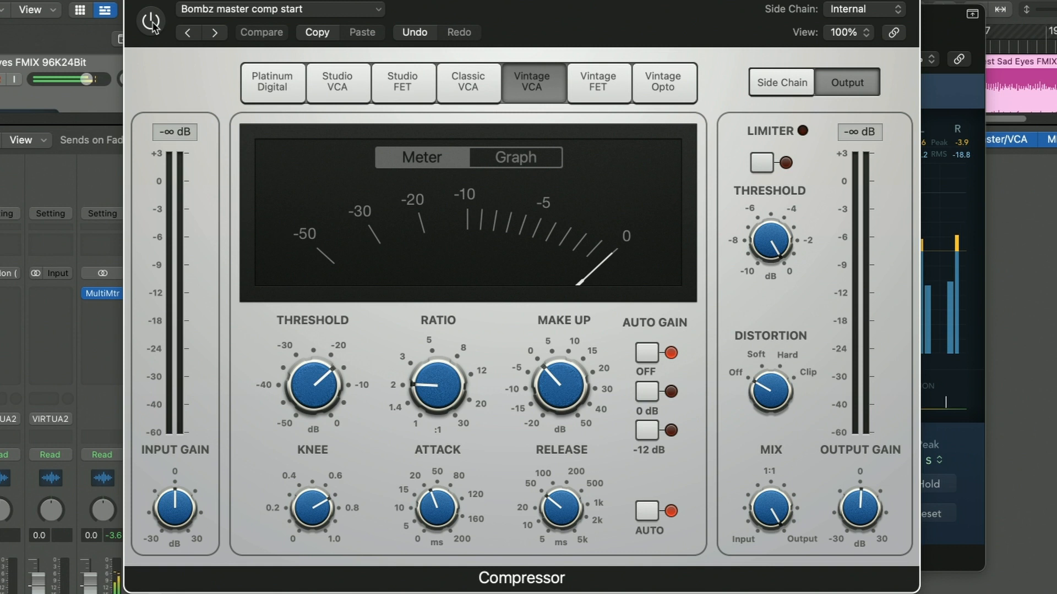
{"action": "left_click", "coordinate": [154, 25]}
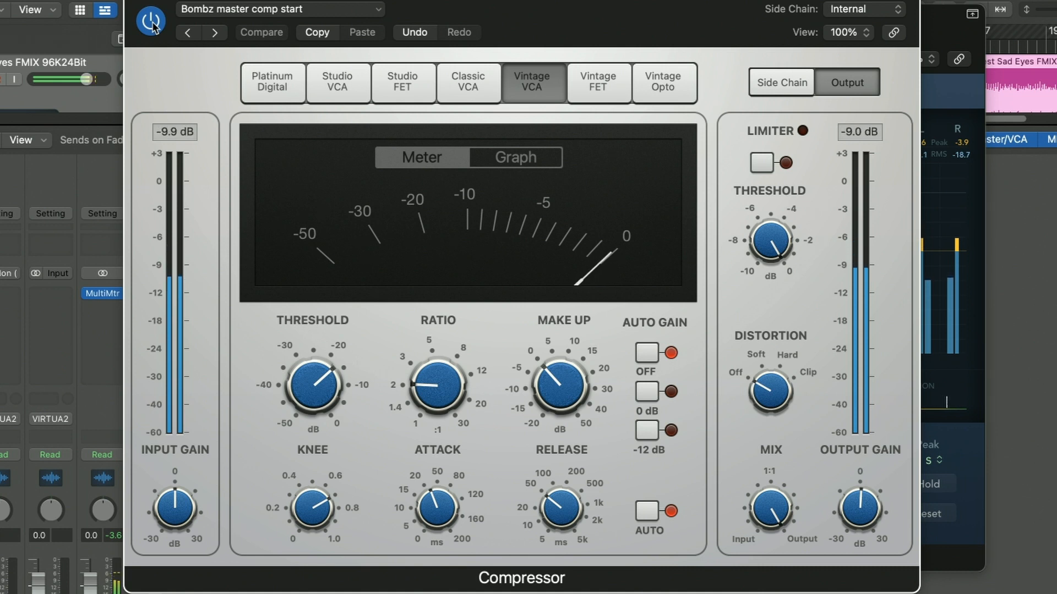
{"action": "left_click", "coordinate": [154, 24]}
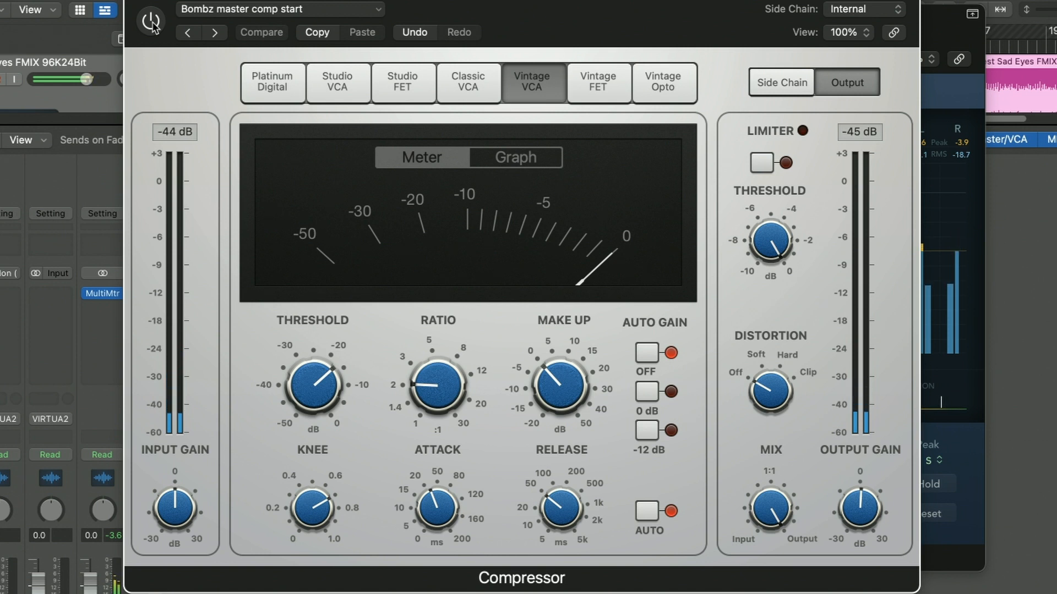
{"action": "left_click", "coordinate": [153, 25]}
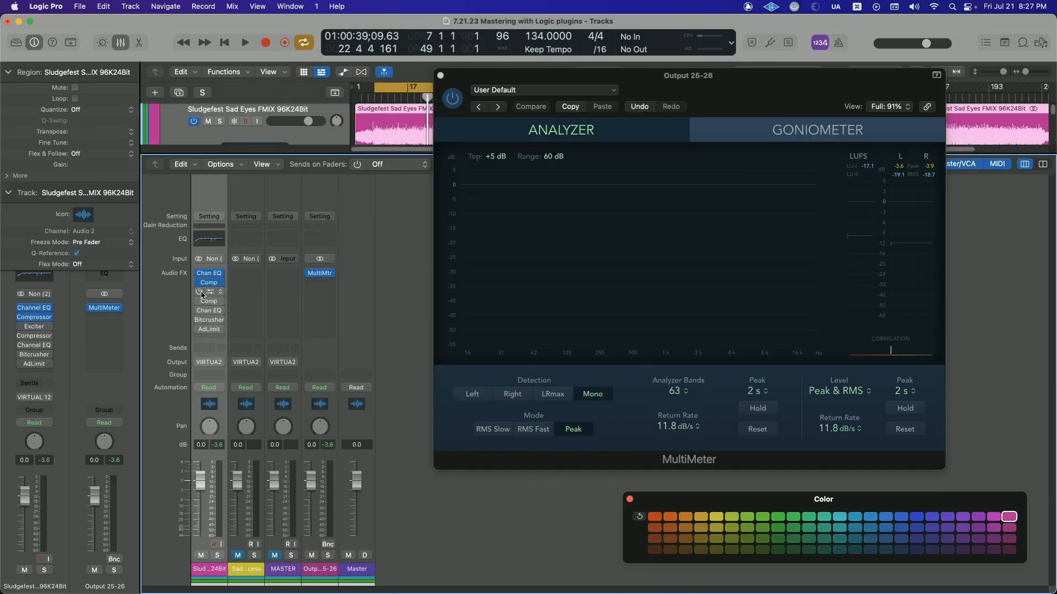
Step: Enable the Exciter on the Sludgefest channel, open its "Bombz exciter" settings, and play the mix through it
{"action": "left_click", "coordinate": [198, 292]}
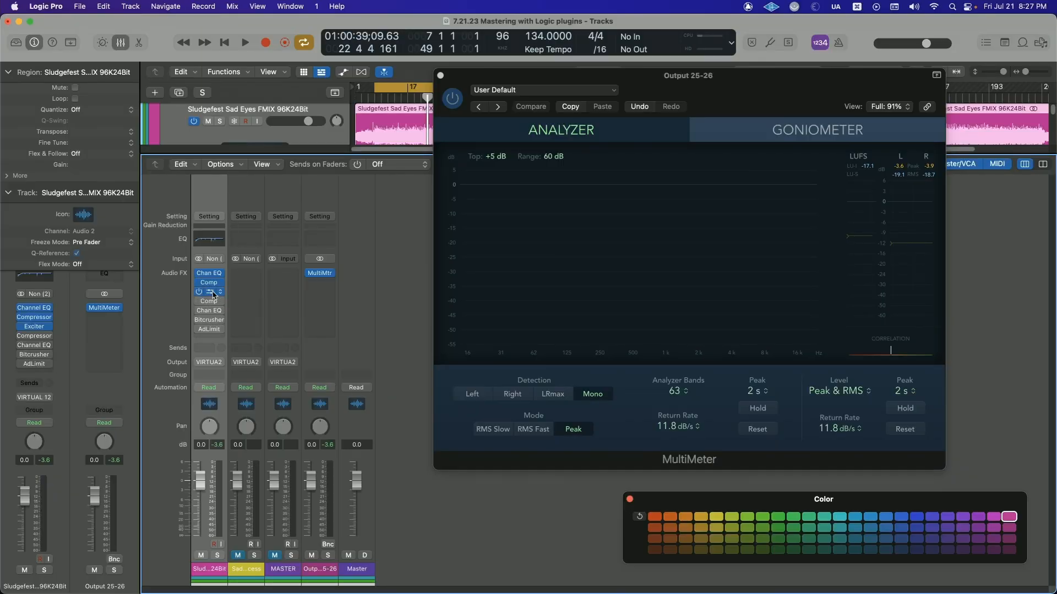
{"action": "left_click", "coordinate": [211, 292]}
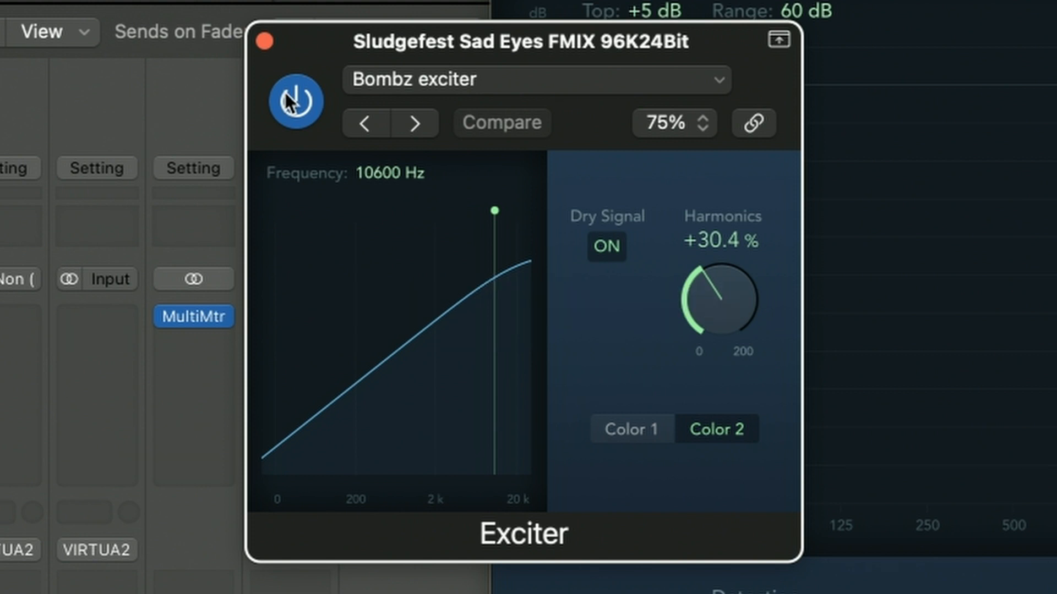
{"action": "key", "text": "space"}
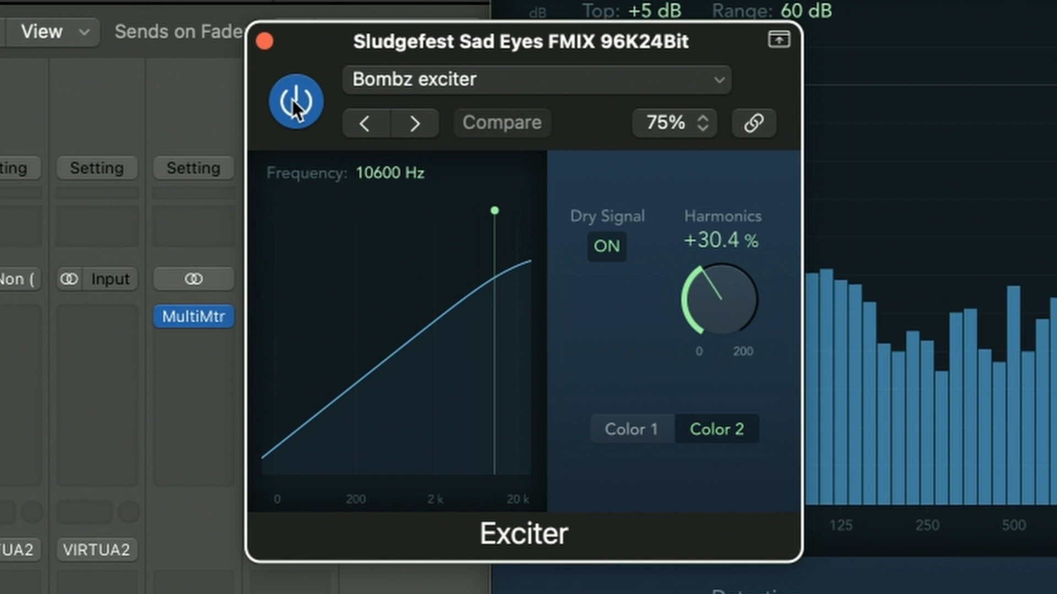
Step: Compare the playing mix with the Exciter bypassed and active, leaving the Exciter enabled
{"action": "left_click", "coordinate": [293, 100]}
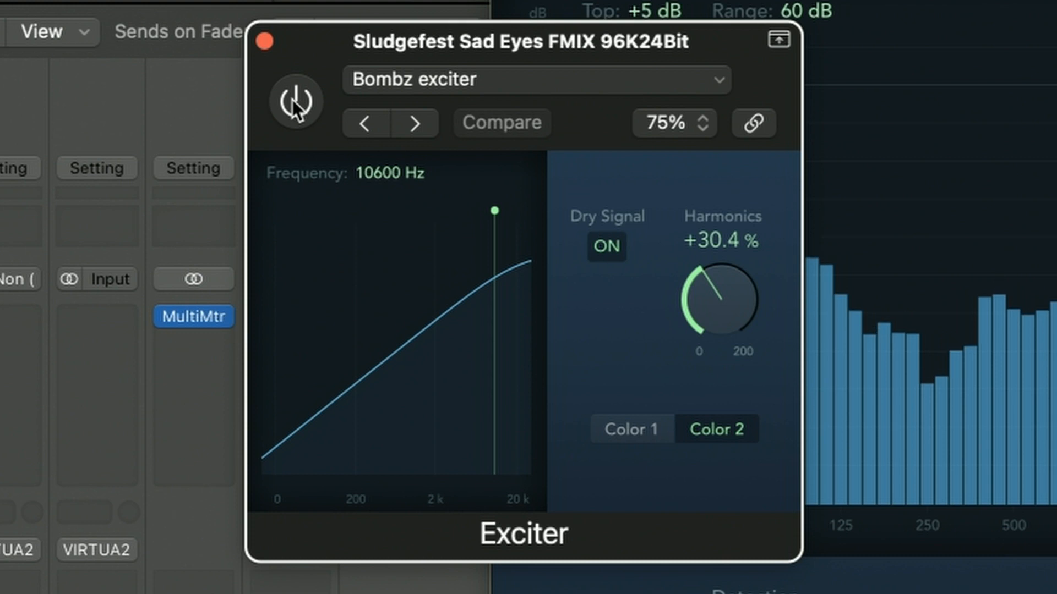
{"action": "left_click", "coordinate": [293, 100]}
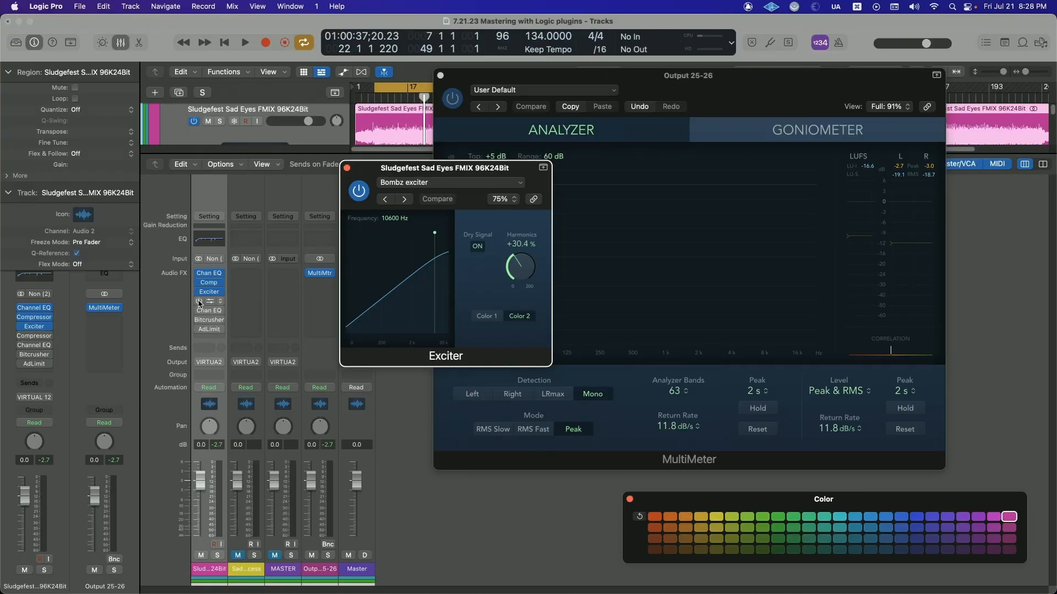
Step: Enable the second Compressor on the Sludgefest channel and examine the threshold, knee, limiter and distortion settings of its "Bombz cip comp" preset
{"action": "left_click", "coordinate": [199, 302]}
{"action": "left_click", "coordinate": [210, 302]}
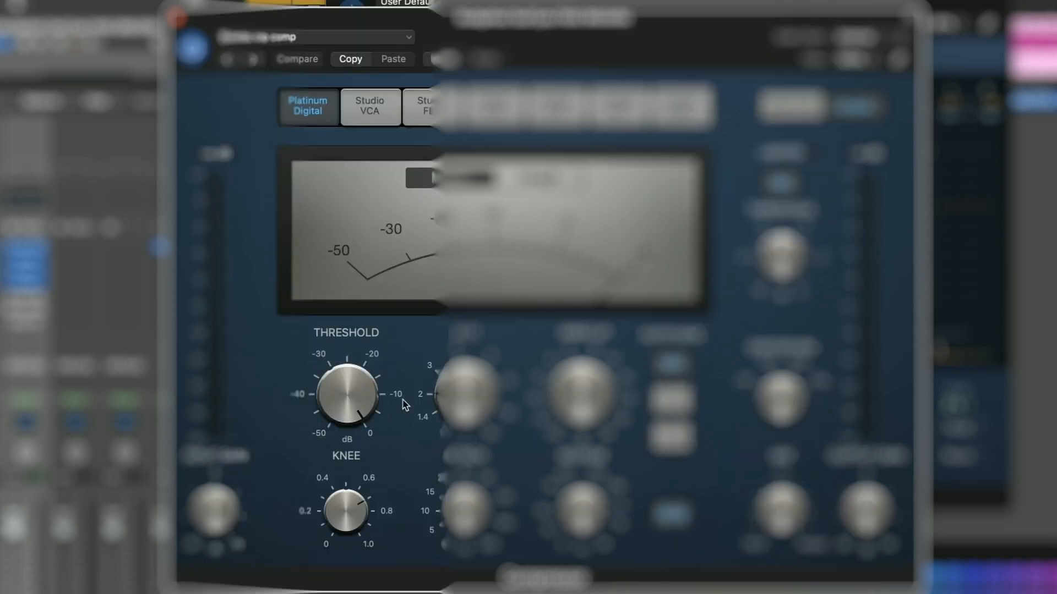
{"action": "mouse_move", "coordinate": [338, 417]}
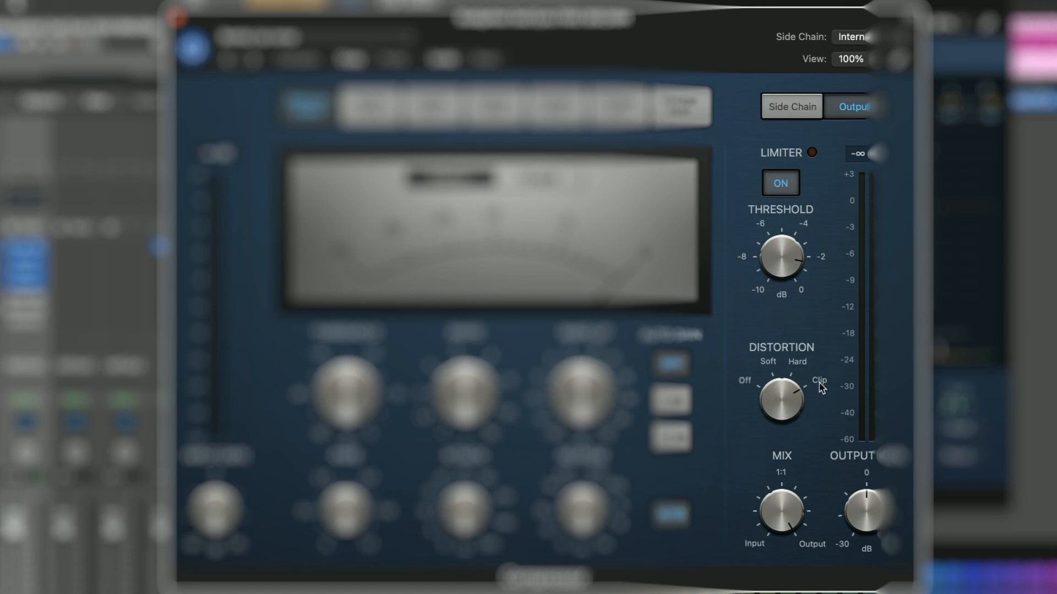
{"action": "mouse_move", "coordinate": [774, 271]}
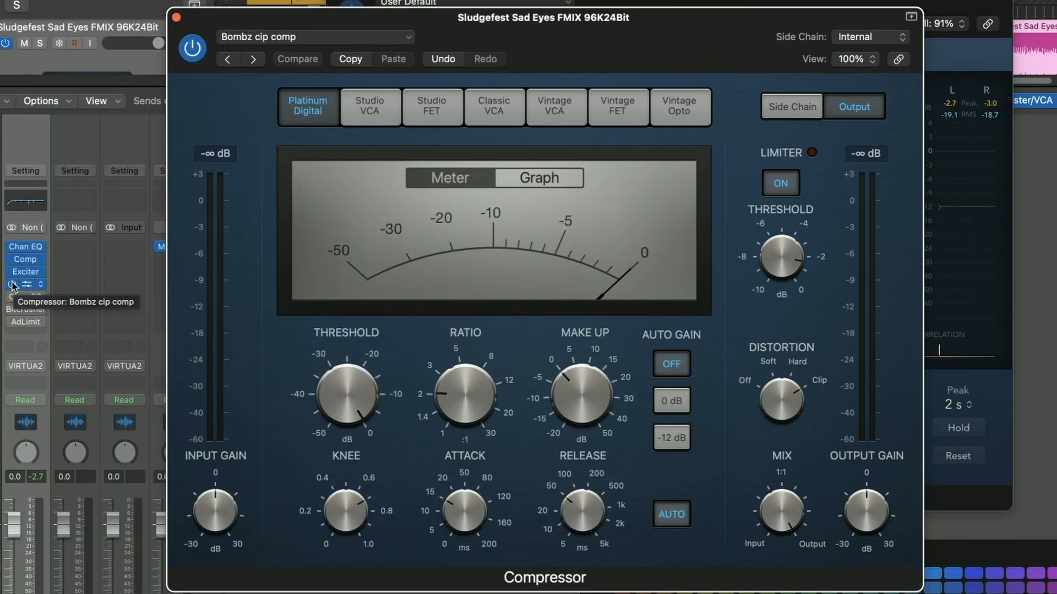
Step: Compare the playing mix with the second Compressor bypassed and active, leaving the Compressor enabled
{"action": "left_click", "coordinate": [12, 285]}
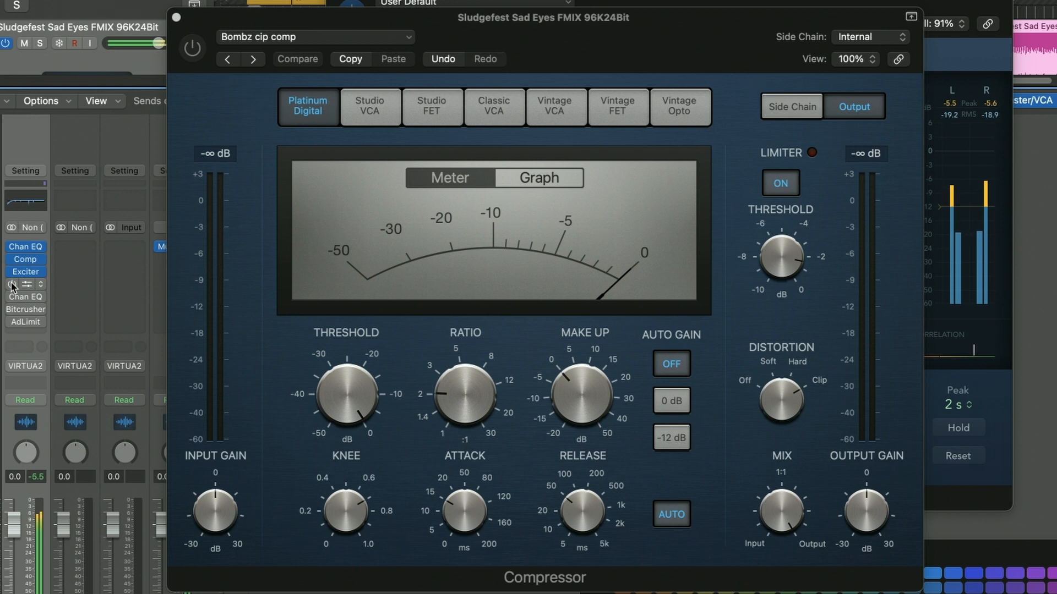
{"action": "left_click", "coordinate": [12, 285]}
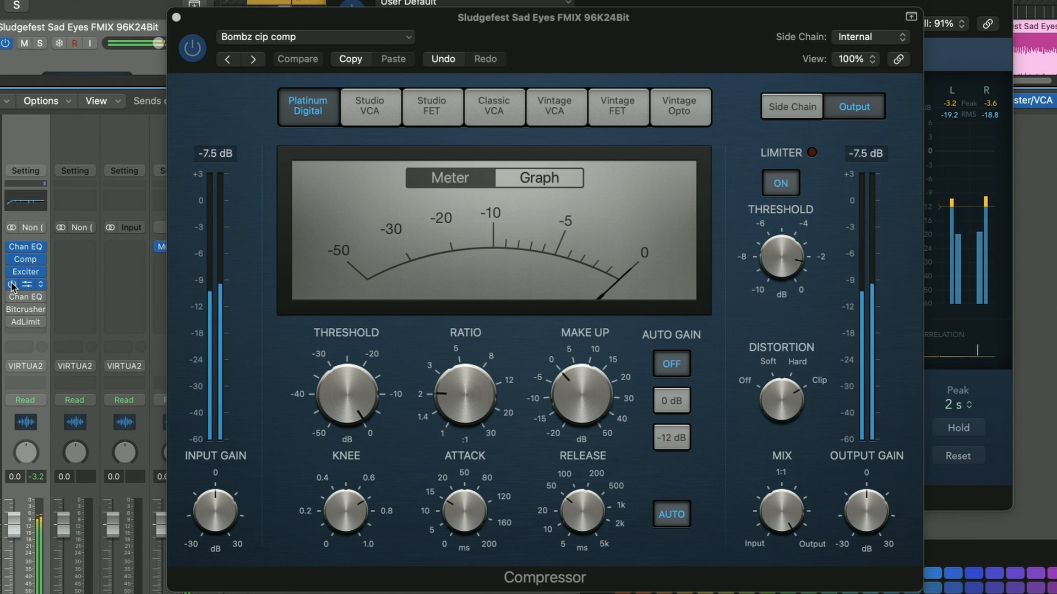
{"action": "left_click", "coordinate": [12, 285]}
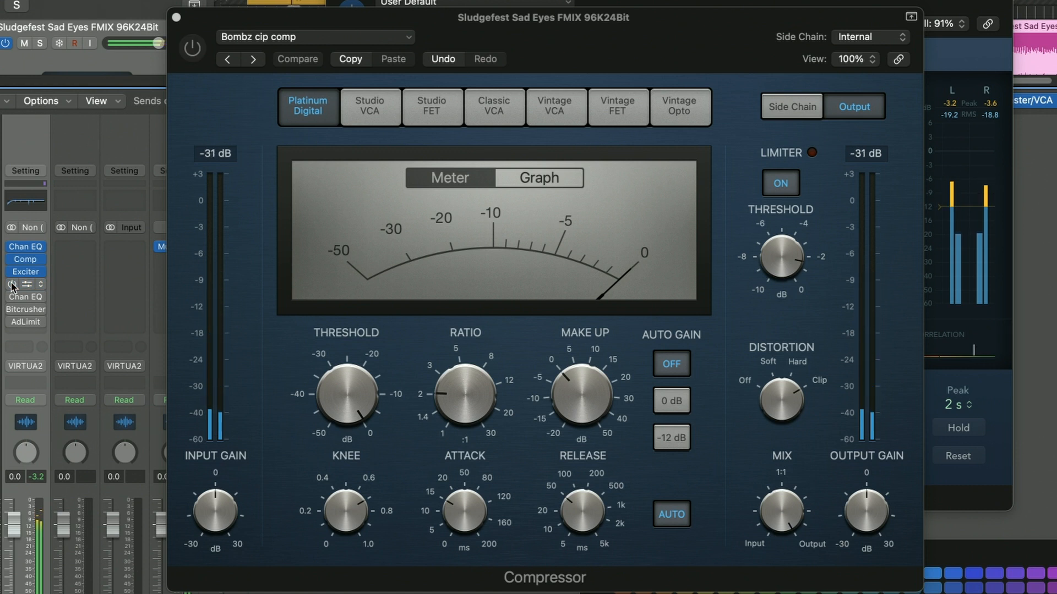
{"action": "left_click", "coordinate": [12, 285]}
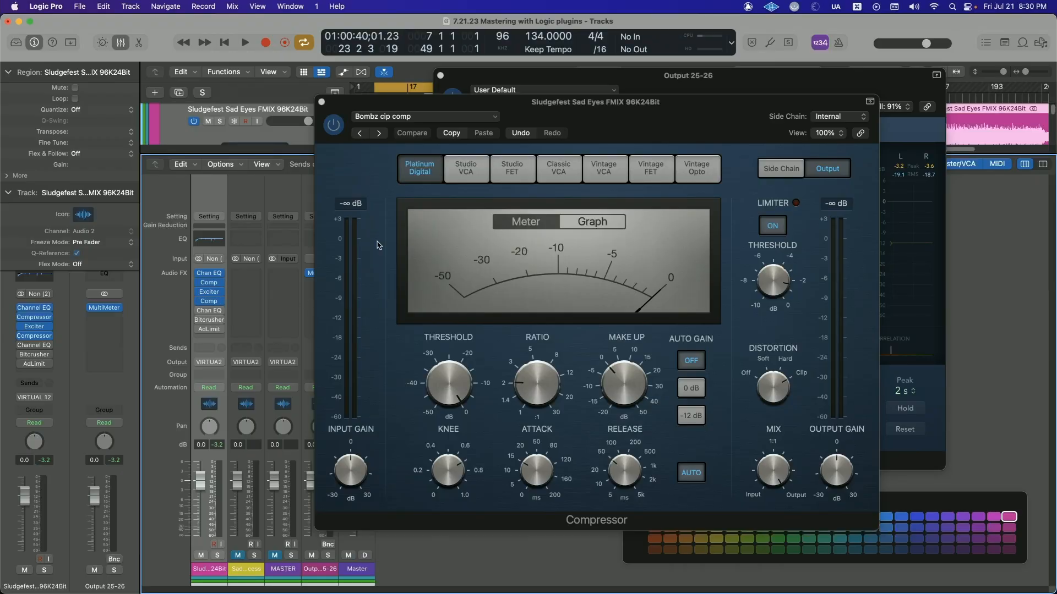
Step: Enable the second Channel EQ on the Sludgefest channel and open its "Bombz presence lift" settings
{"action": "mouse_move", "coordinate": [206, 312]}
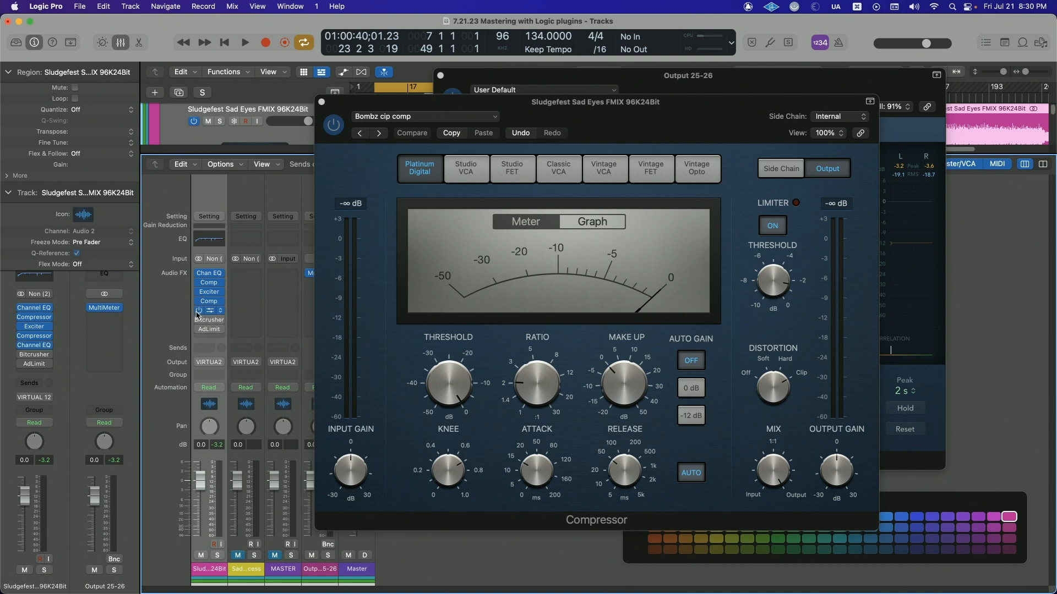
{"action": "left_click", "coordinate": [211, 311]}
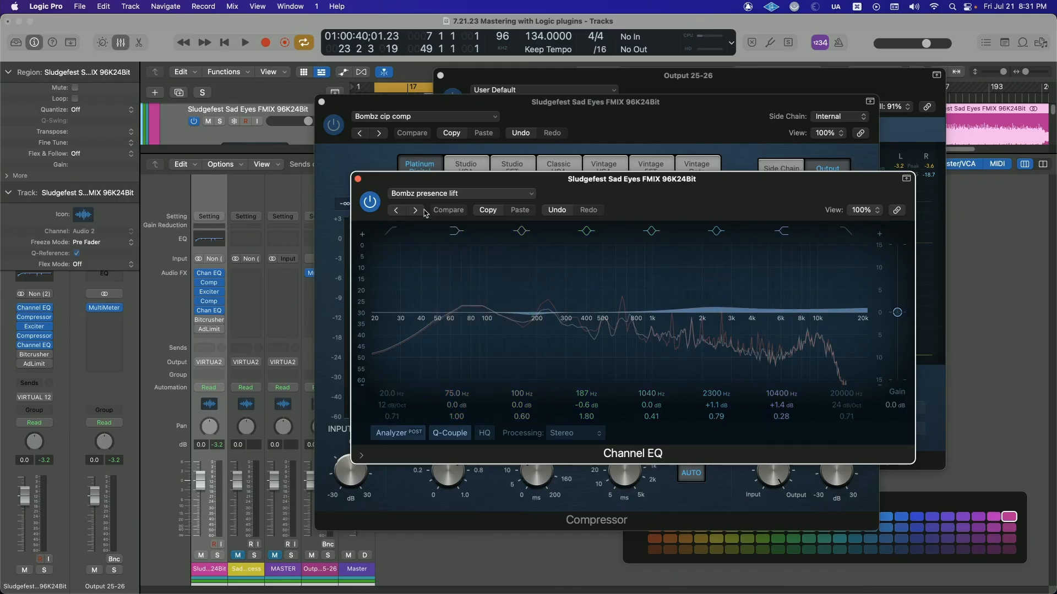
Step: Play the mix and compare it repeatedly with the second Channel EQ bypassed and active, leaving the EQ enabled
{"action": "left_click", "coordinate": [370, 202]}
{"action": "key", "text": "space"}
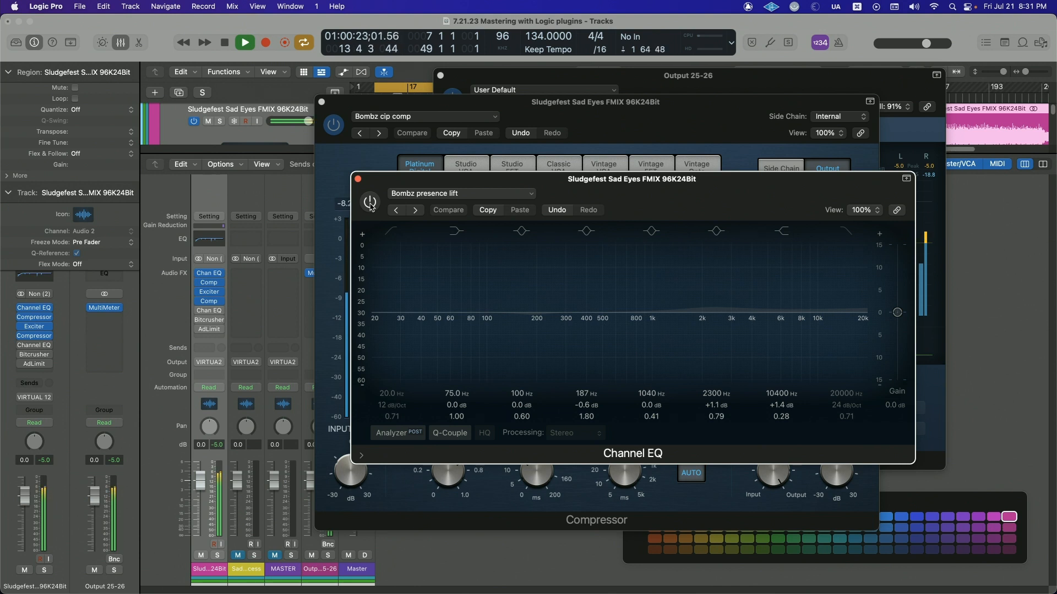
{"action": "left_click", "coordinate": [370, 203]}
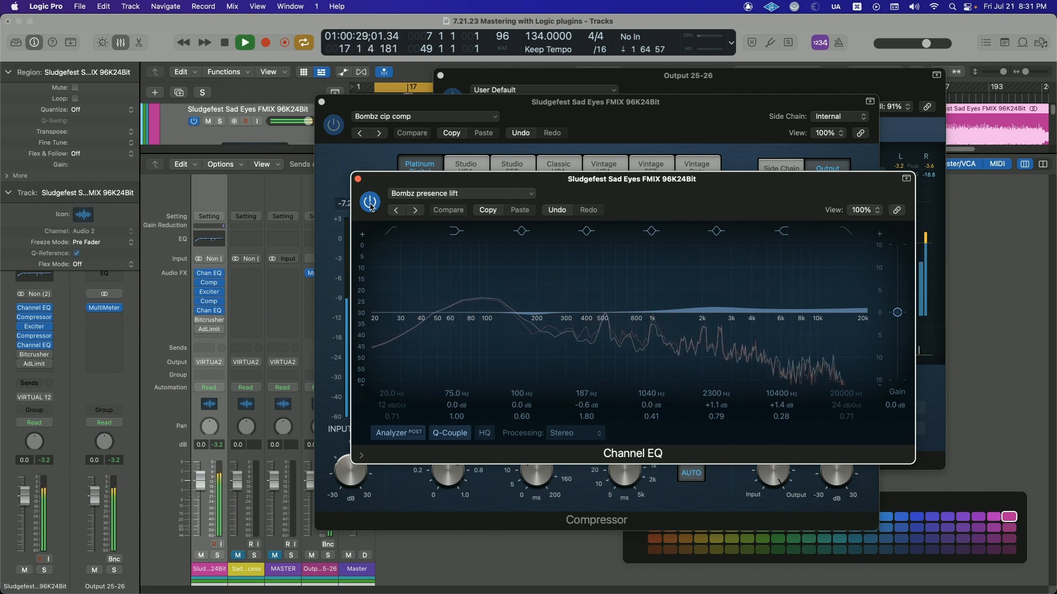
{"action": "left_click", "coordinate": [370, 203]}
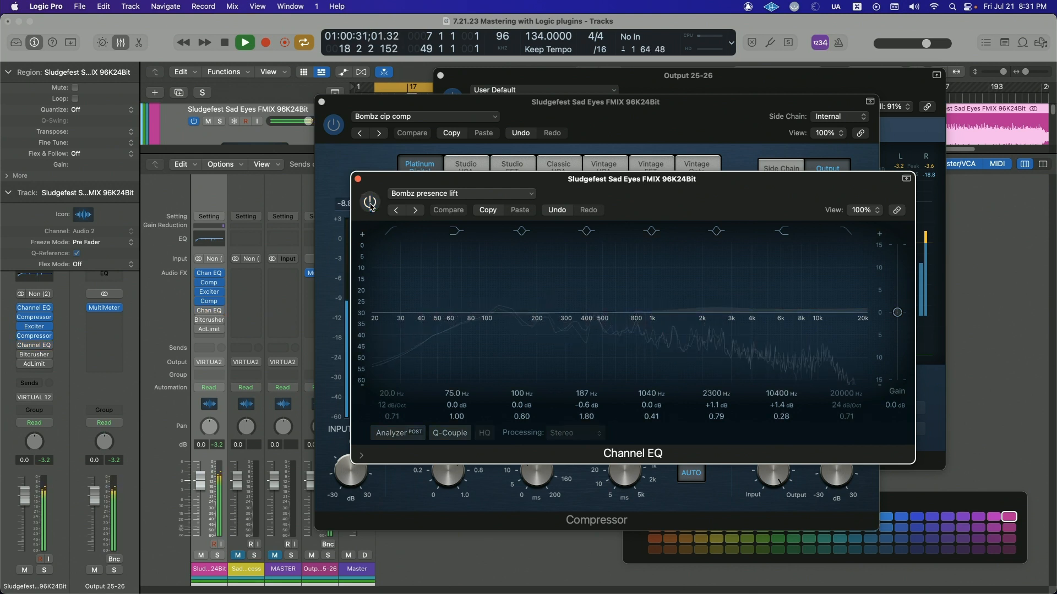
{"action": "left_click", "coordinate": [370, 204]}
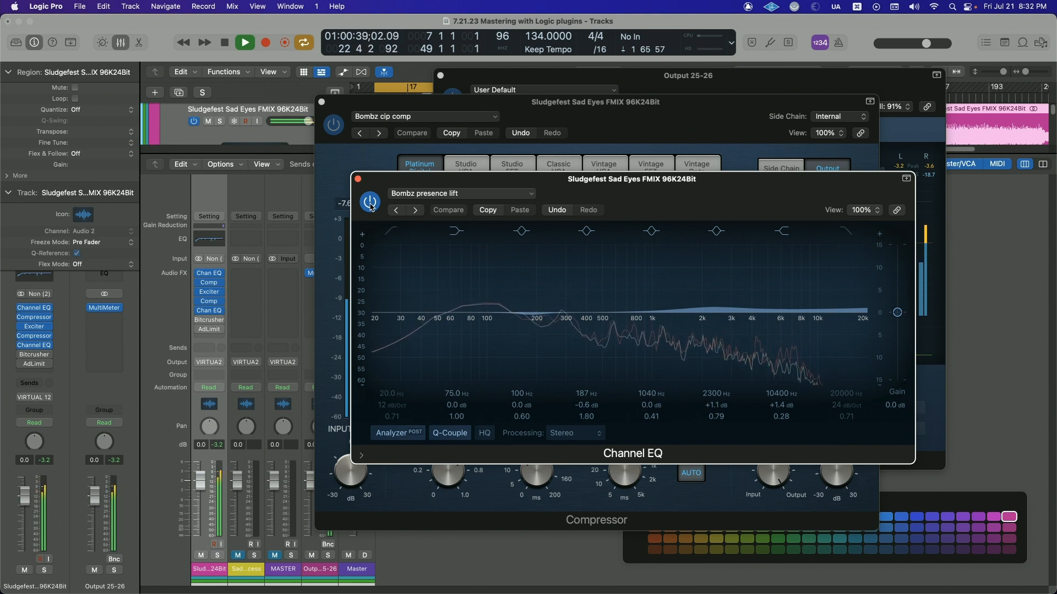
{"action": "left_click", "coordinate": [370, 203]}
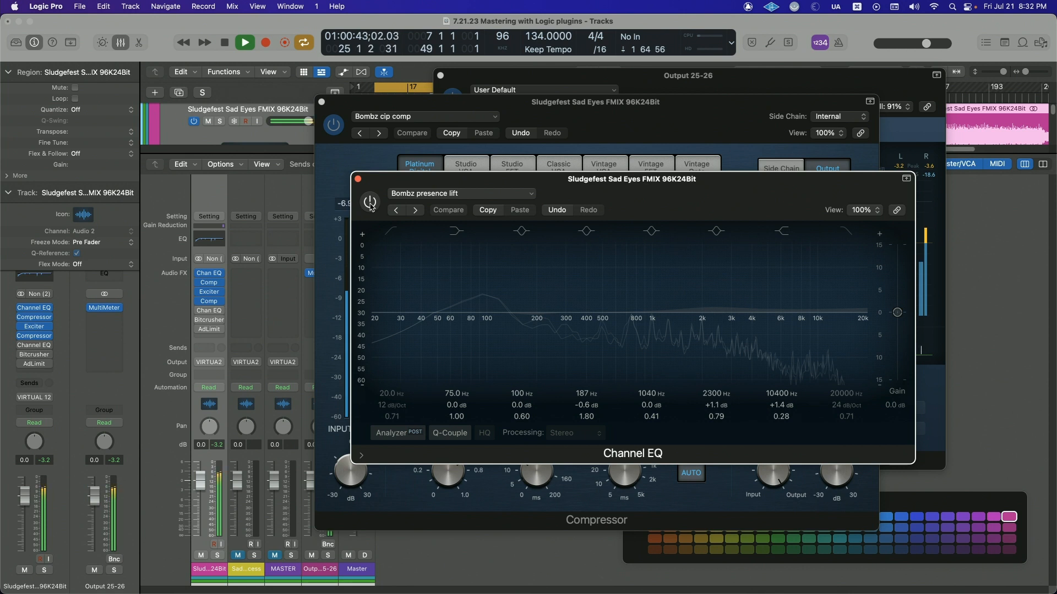
{"action": "left_click", "coordinate": [370, 203]}
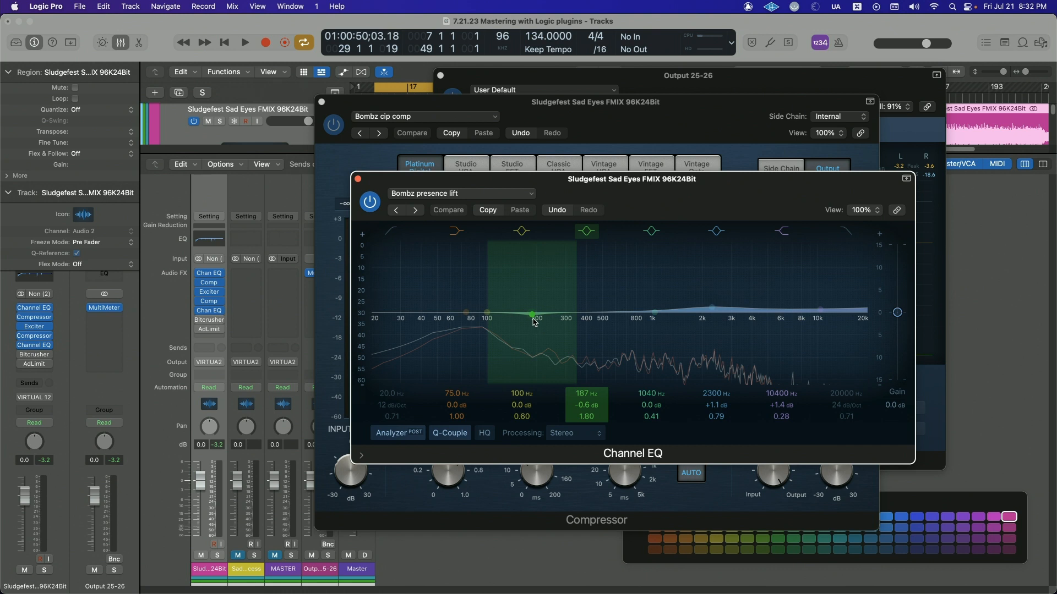
Step: Enable the Bitcrusher on the Sludgefest channel, open its "BOMBZ clipper" settings, and move its window over the Channel EQ window
{"action": "left_click", "coordinate": [199, 322]}
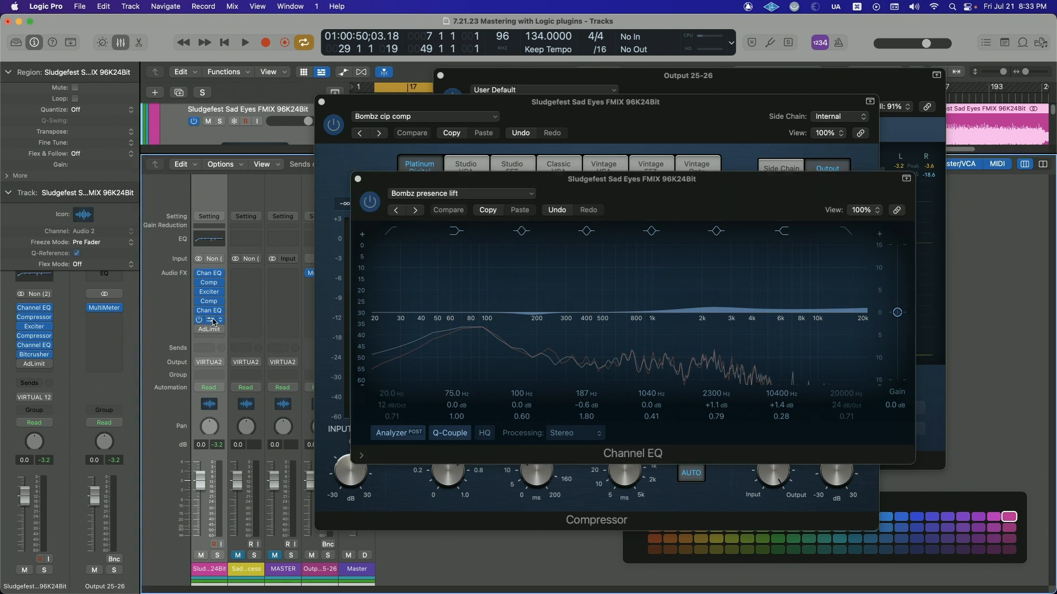
{"action": "left_click", "coordinate": [214, 322]}
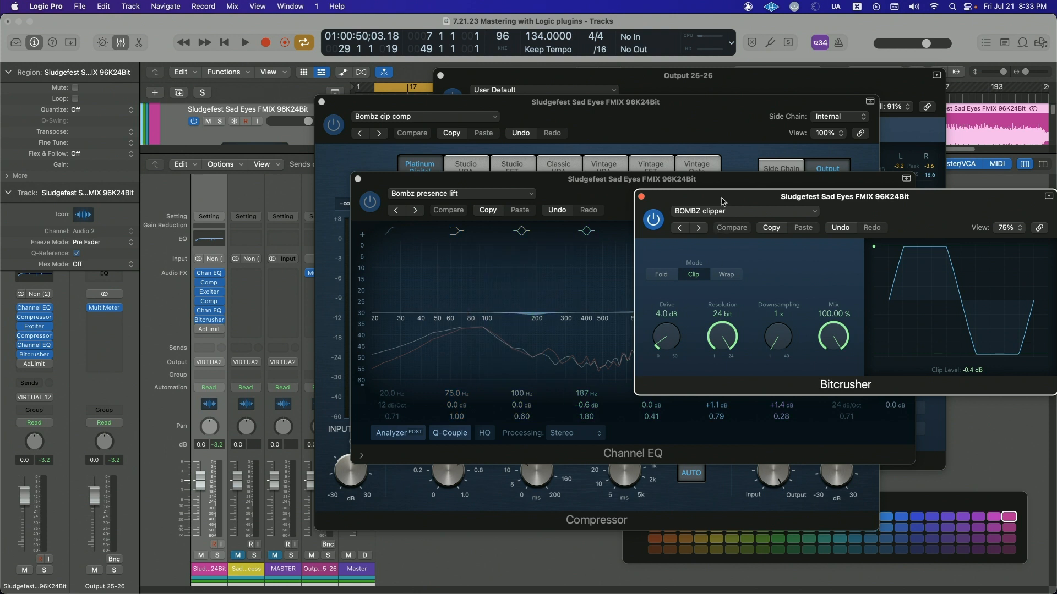
{"action": "left_click_drag", "start_coordinate": [722, 201], "coordinate": [454, 188]}
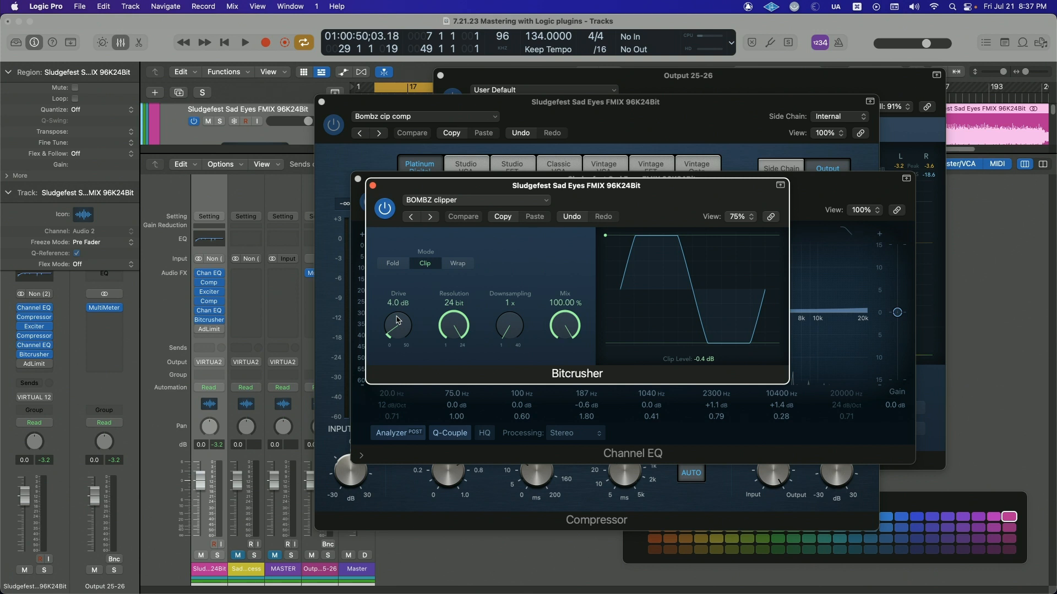
Step: Play the mix and compare it with the Bitcrusher bypassed and active, leaving the Bitcrusher enabled
{"action": "left_click", "coordinate": [384, 208]}
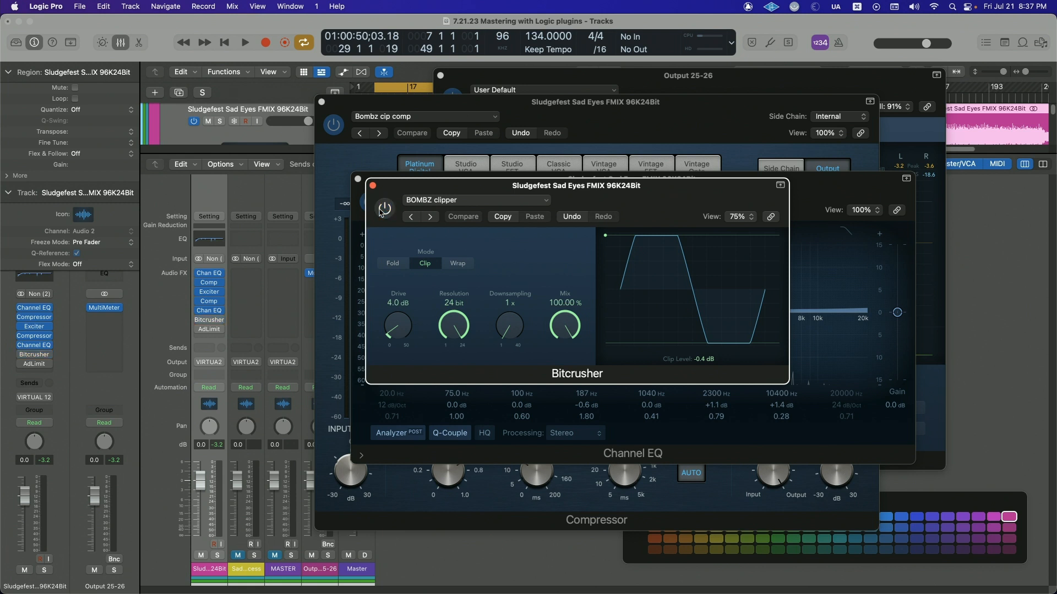
{"action": "key", "text": "space"}
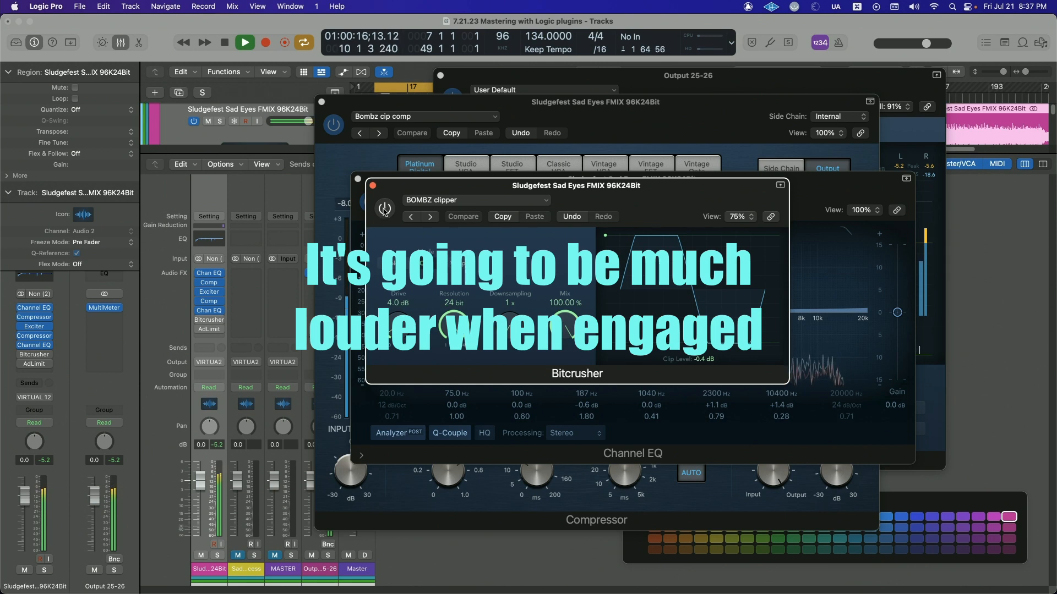
{"action": "left_click", "coordinate": [385, 209]}
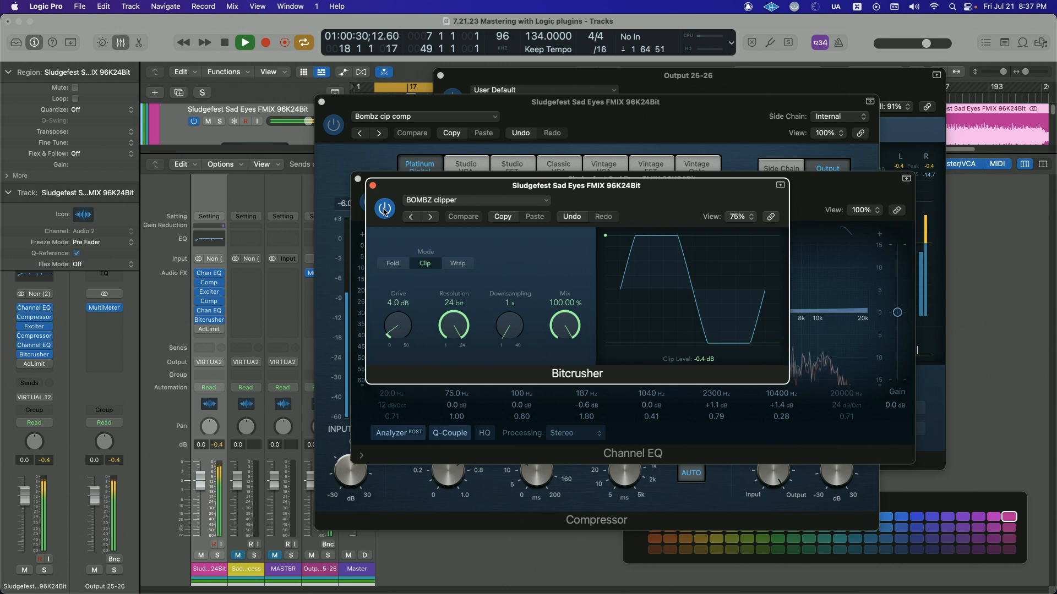
{"action": "left_click", "coordinate": [385, 210]}
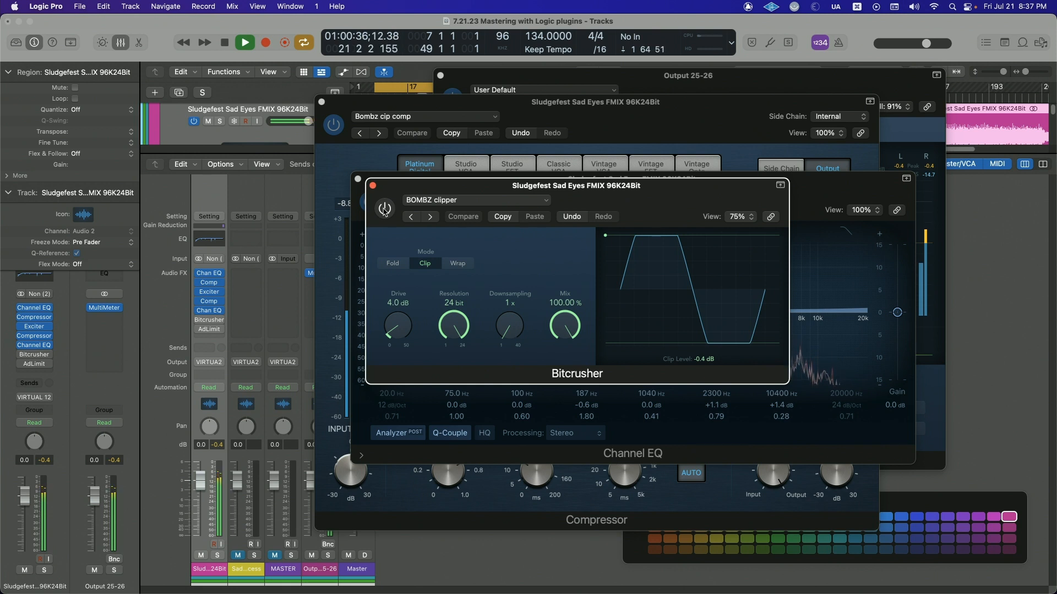
{"action": "left_click", "coordinate": [385, 209]}
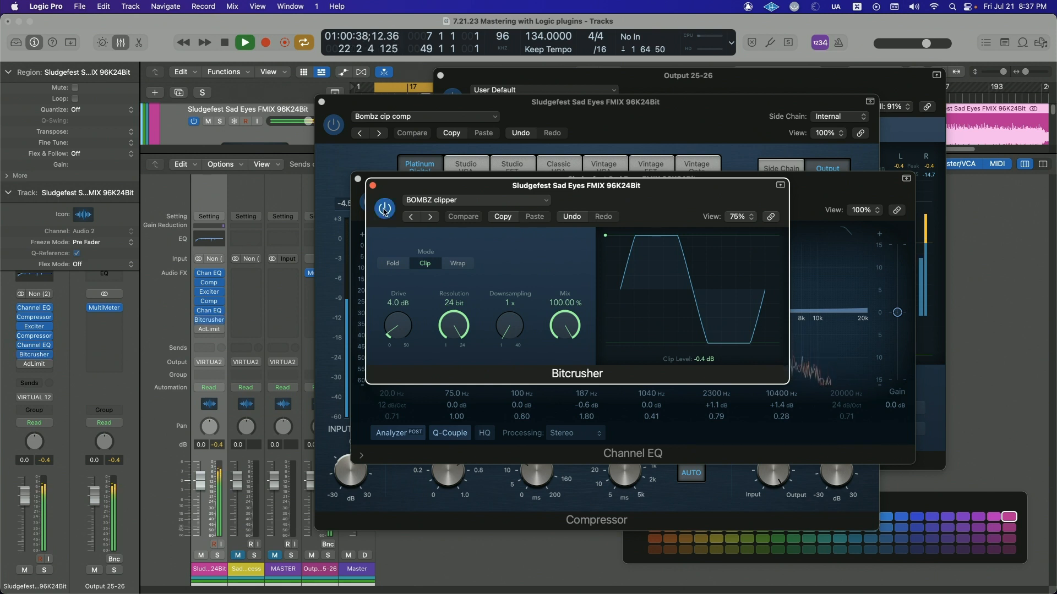